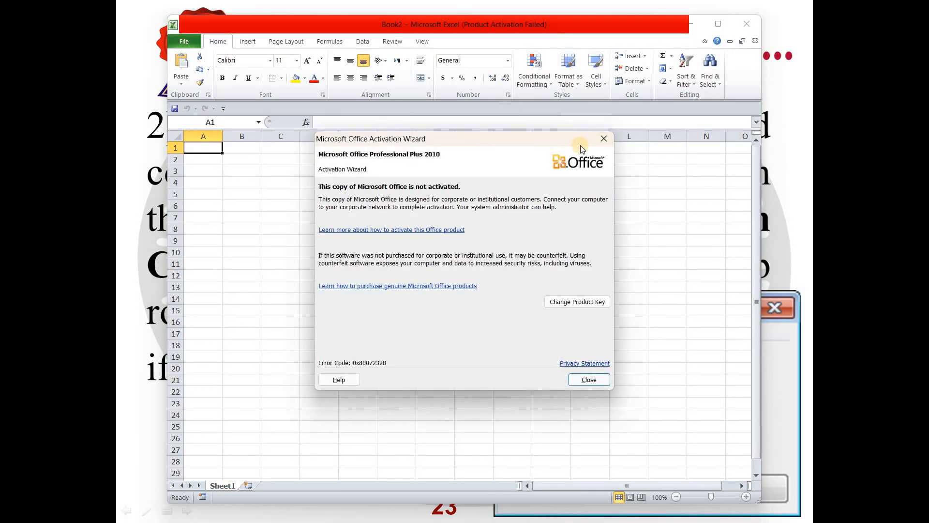
Dismiss the Microsoft Office Activation Wizard and maximize the workbook window.
click(604, 139)
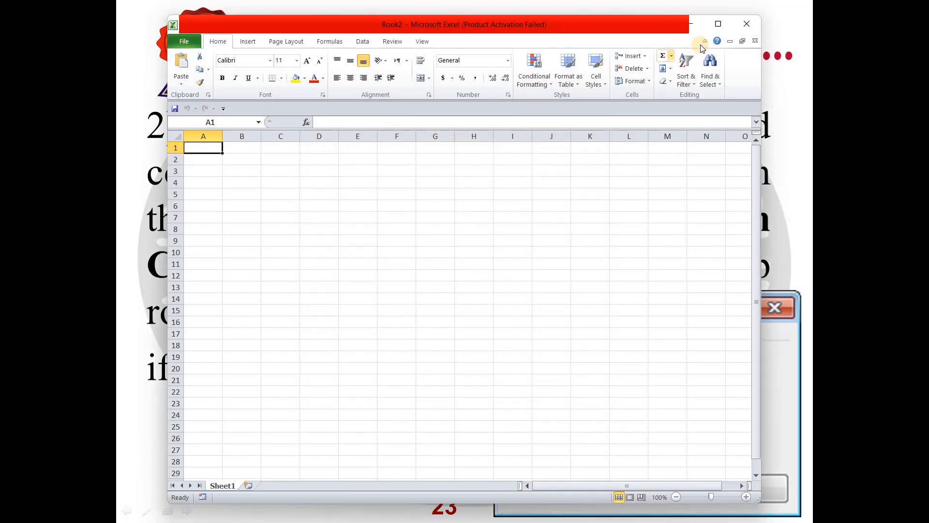
click(718, 30)
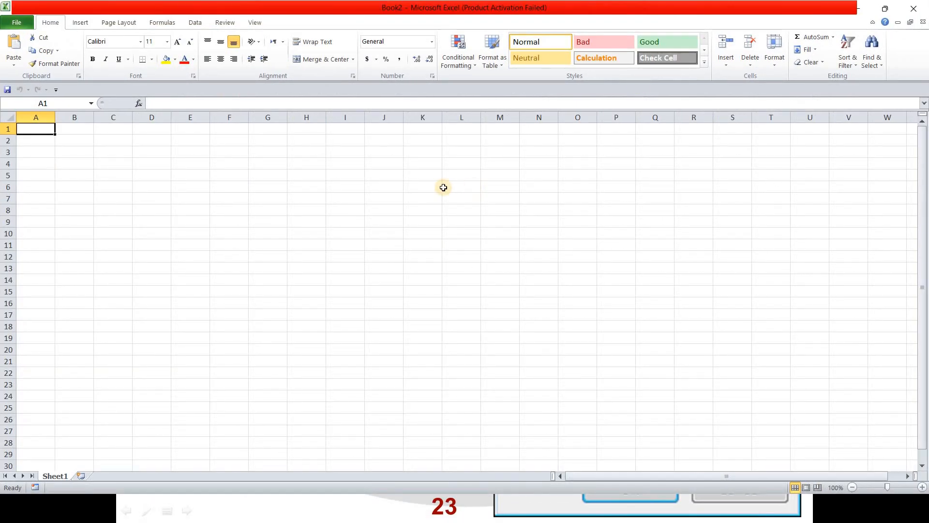
click(366, 186)
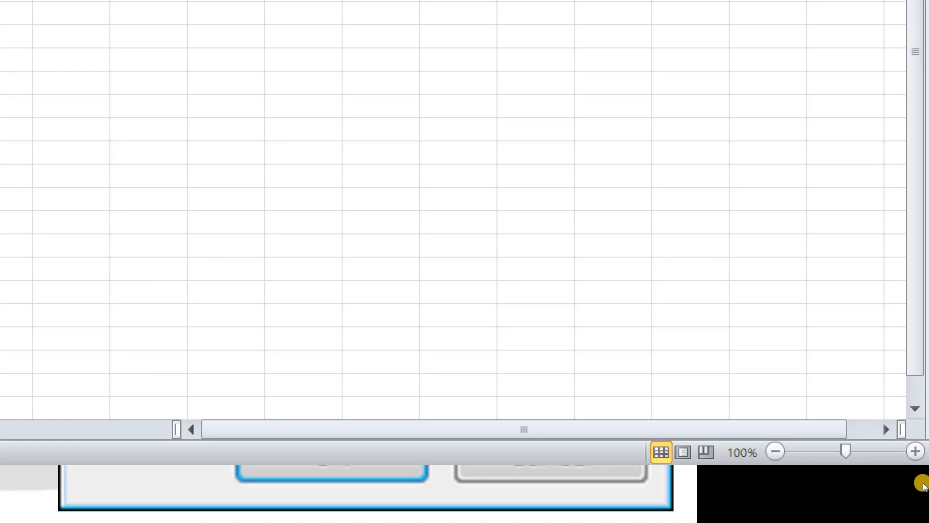
Enlarge the worksheet by raising its zoom level five increments above 100%.
click(916, 451)
click(915, 451)
click(915, 452)
click(915, 452)
click(916, 452)
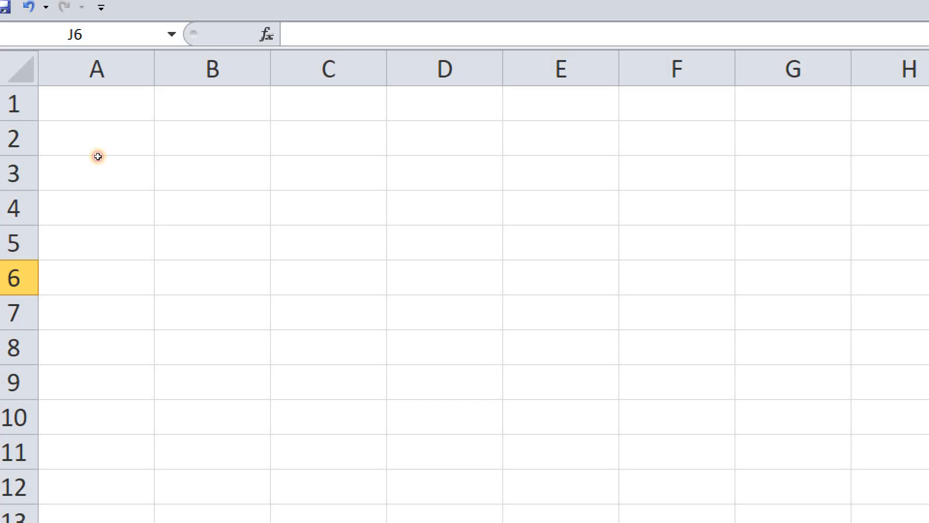
Enter the values 5, 4 and 6 in cells B2 to B4.
click(212, 139)
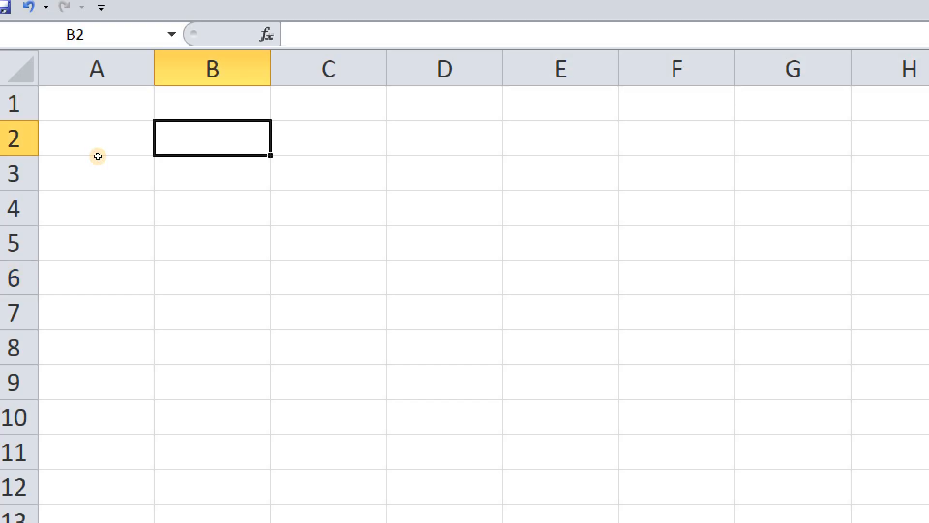
text(5)
key(Return)
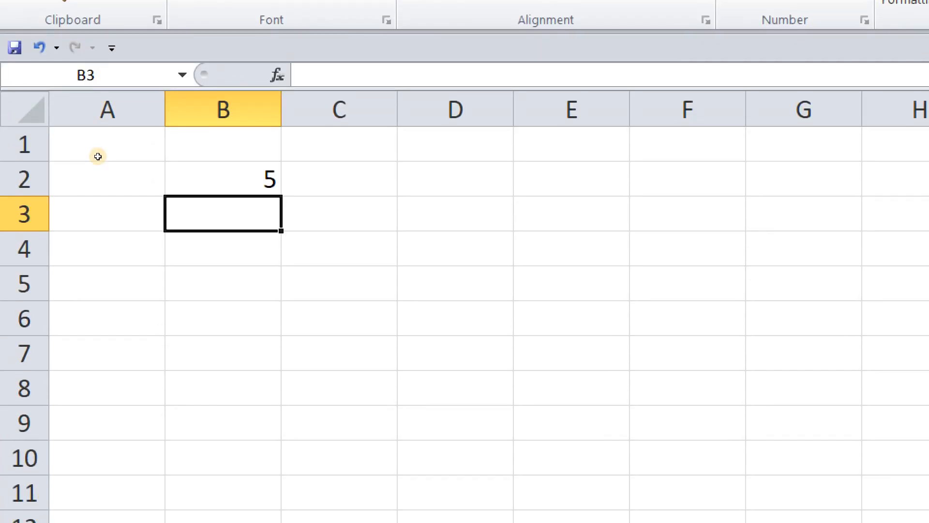
text(4)
key(Return)
text(6)
key(Return)
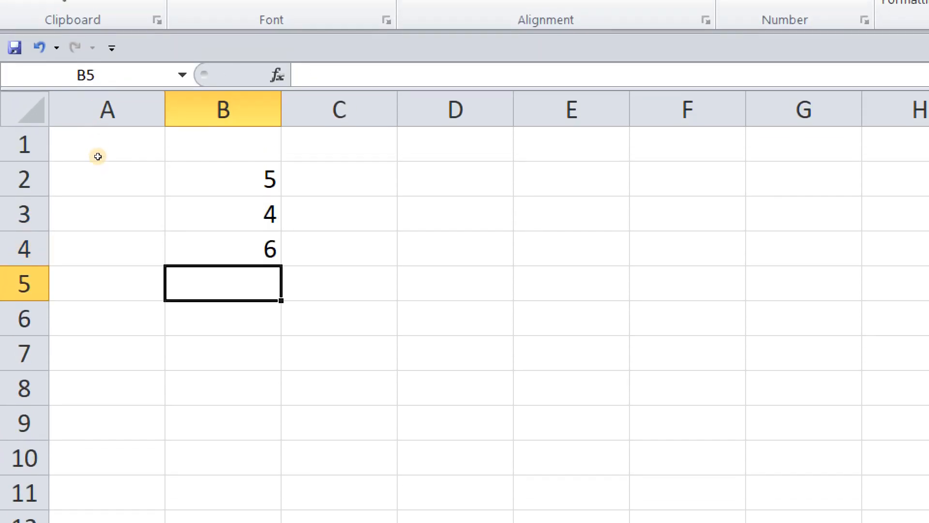
Give the cell range B2:C6 the name harda.
click(452, 213)
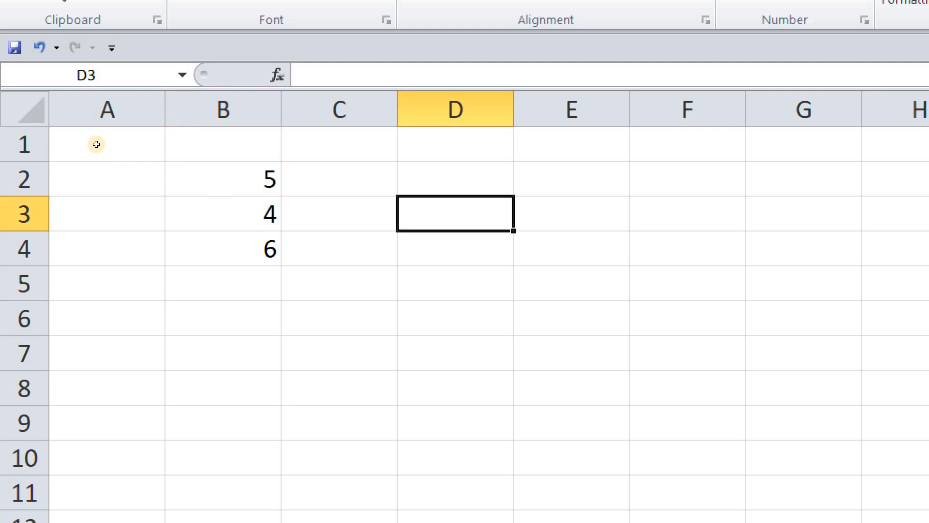
drag(223, 179, 222, 283)
key(shift+Right)
key(shift+Down)
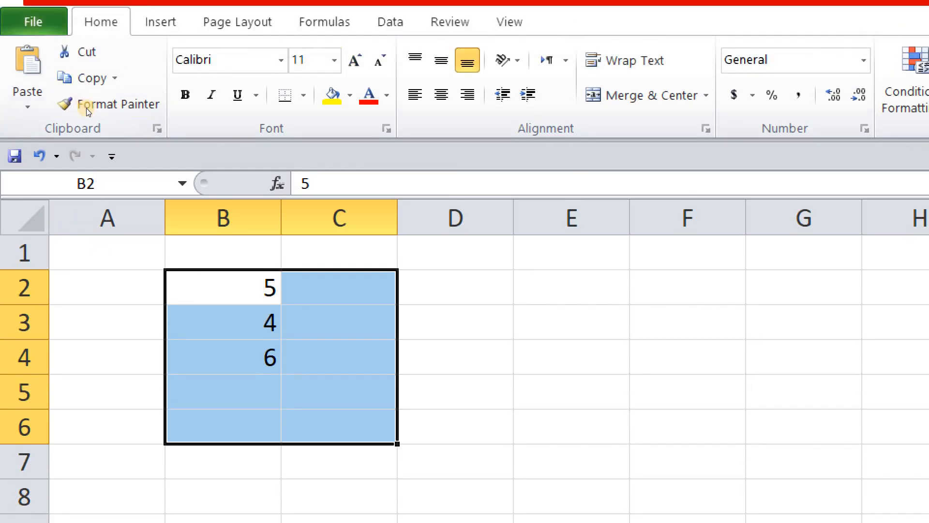
click(70, 184)
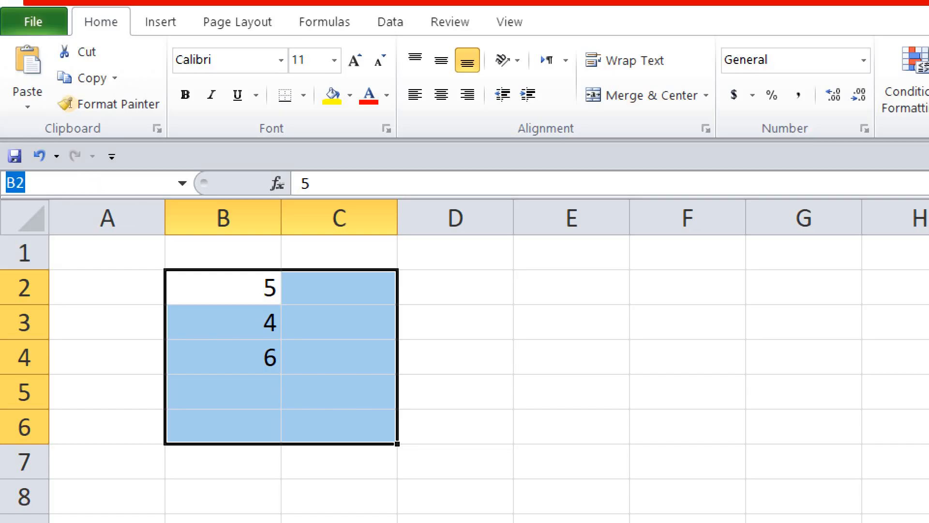
text(harda)
key(Return)
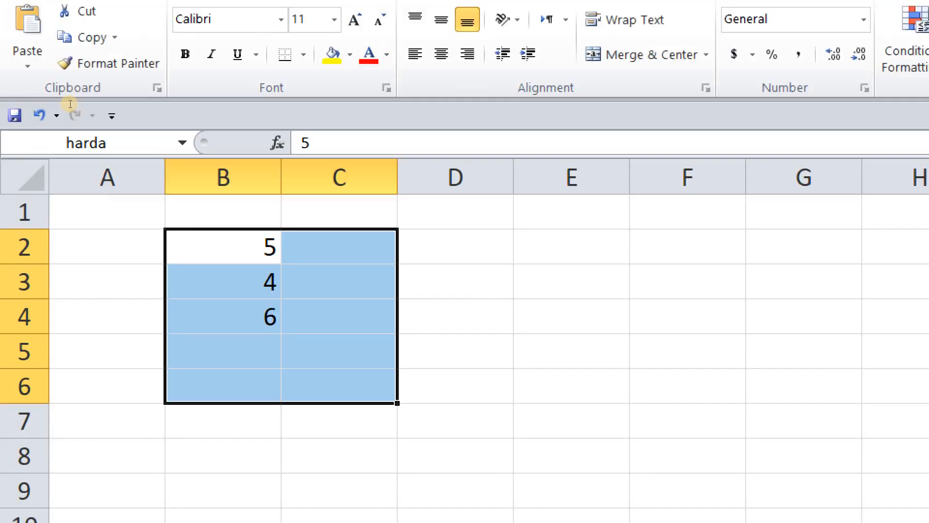
Add up the named range in cell G4 with the formula =sum(harda).
click(817, 390)
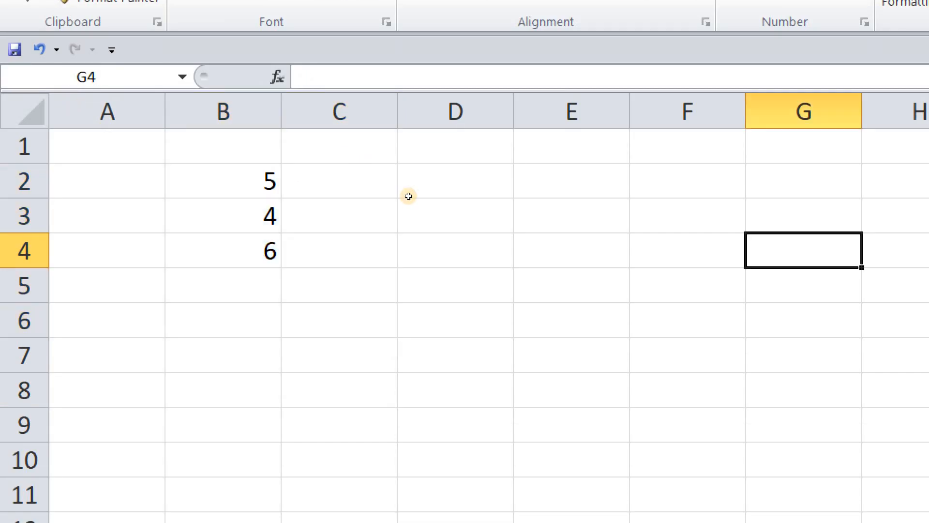
text(=summ)
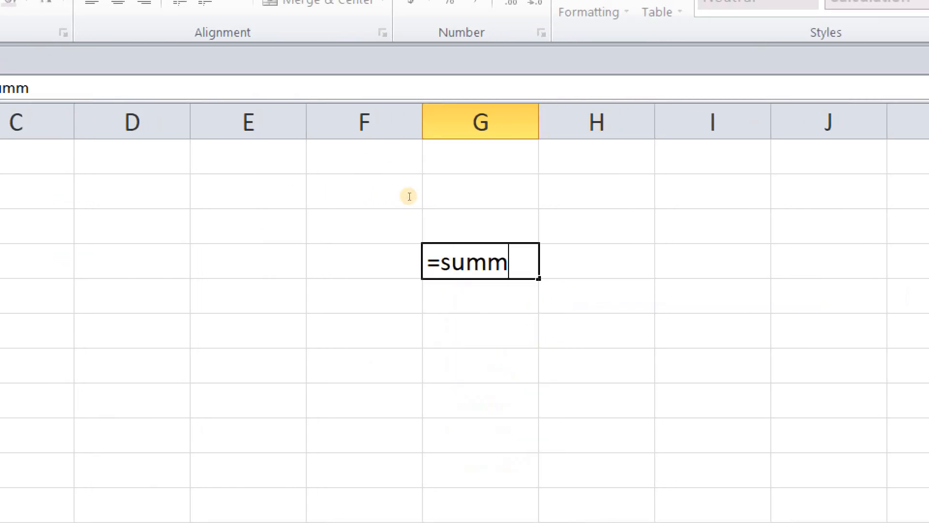
key(BackSpace)
text(()
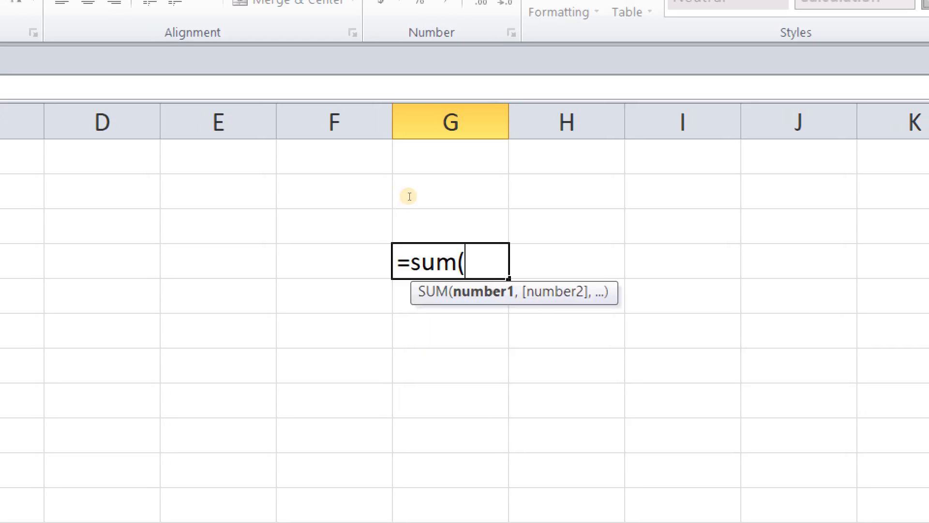
text(harda)
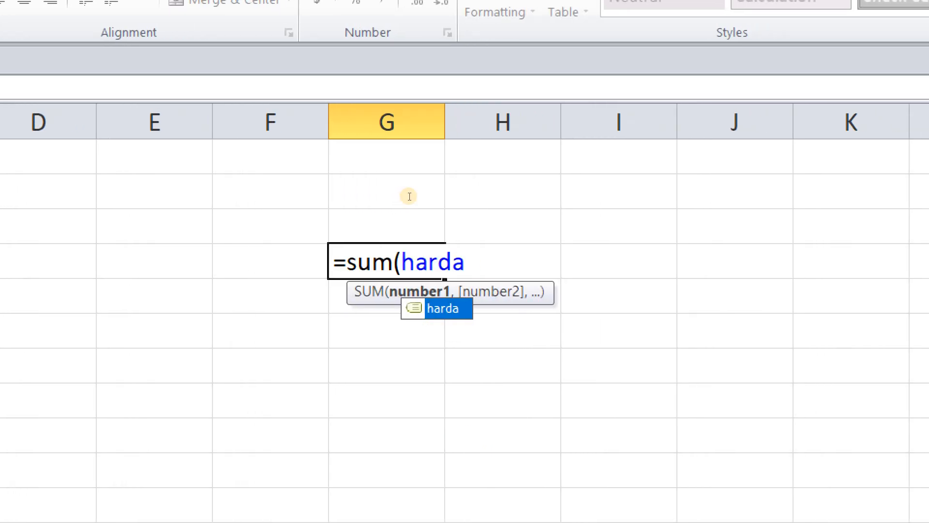
text())
key(Return)
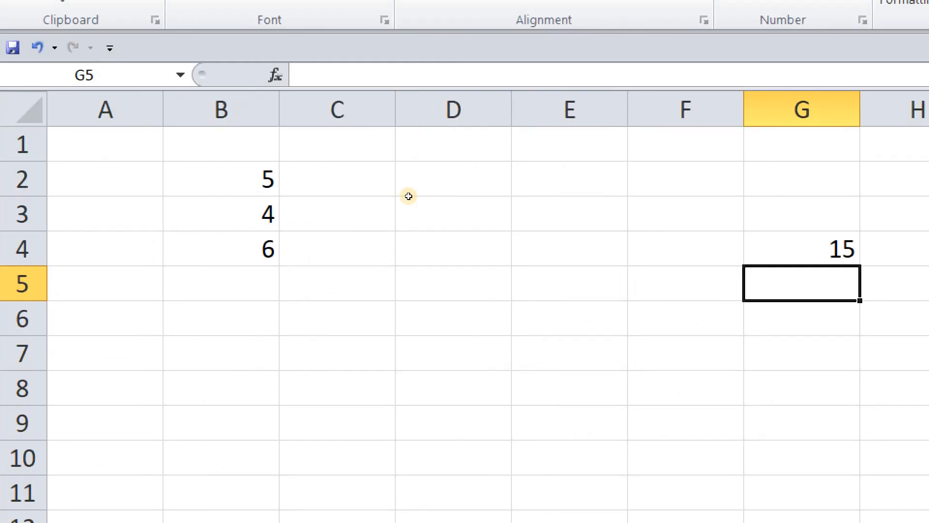
Add the values 36 and 12 to the named range in cells C2 and C3.
click(179, 155)
text(36)
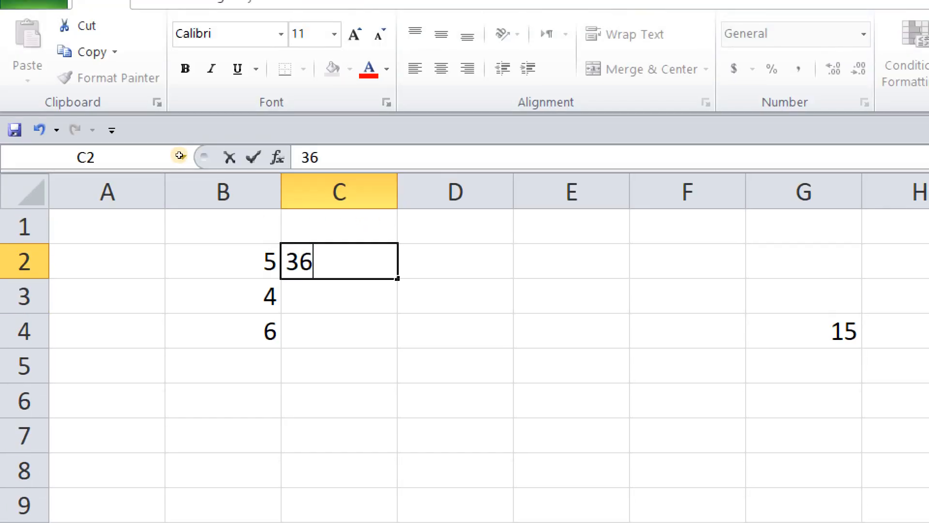
key(Return)
text(12)
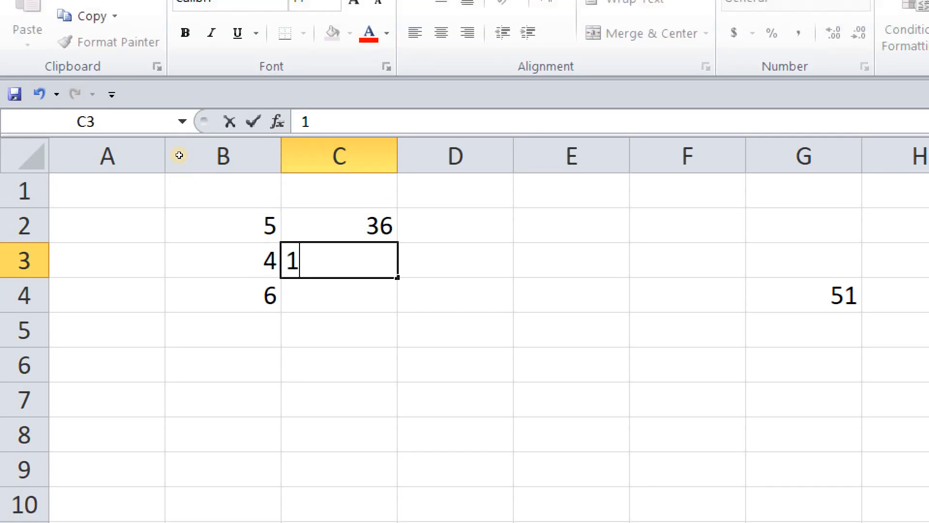
key(Return)
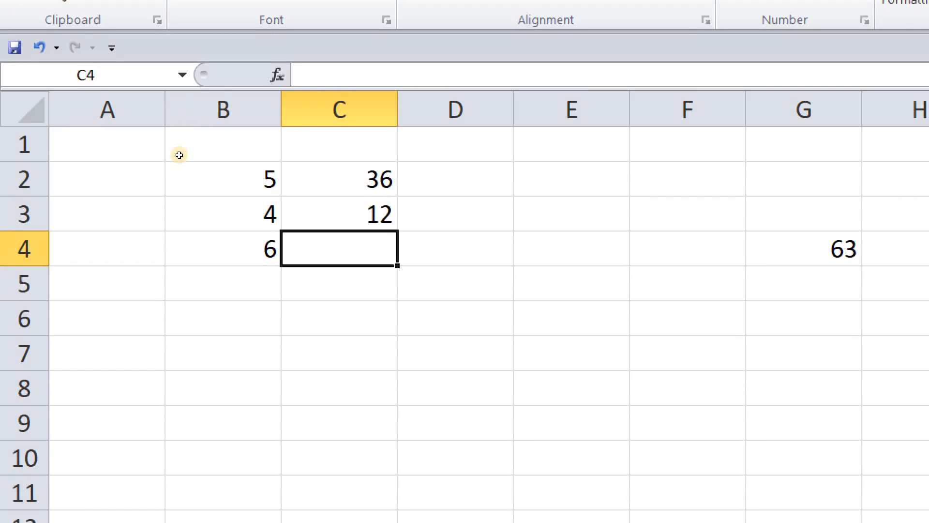
Clear the contents of the entire worksheet and return to cell A1.
click(4, 121)
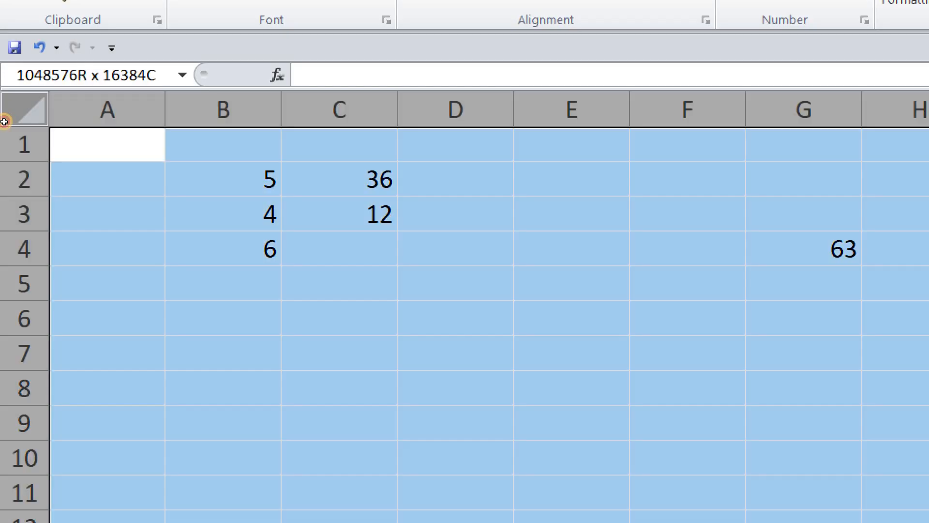
key(Delete)
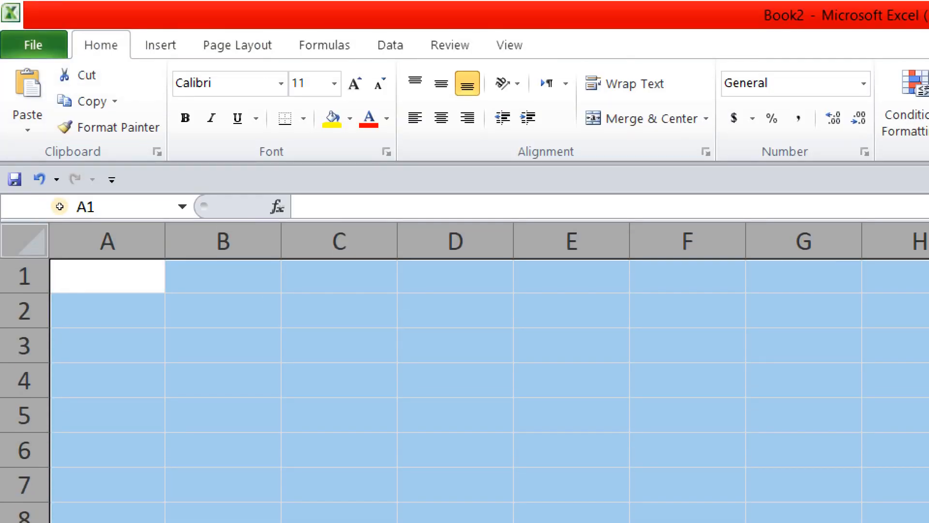
click(63, 202)
key(ctrl+Home)
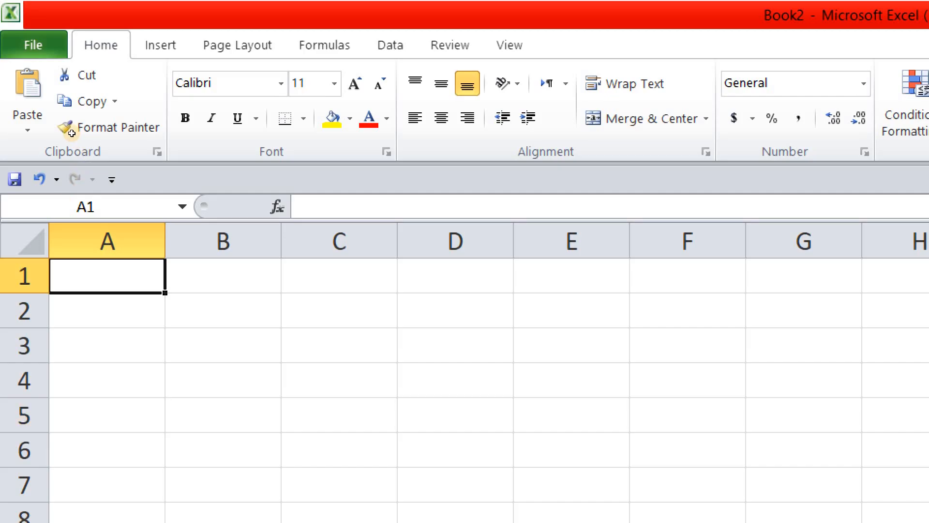
Enter the column headers name, phy, che, bio and total in cells A1 to E1.
text(name)
key(Tab)
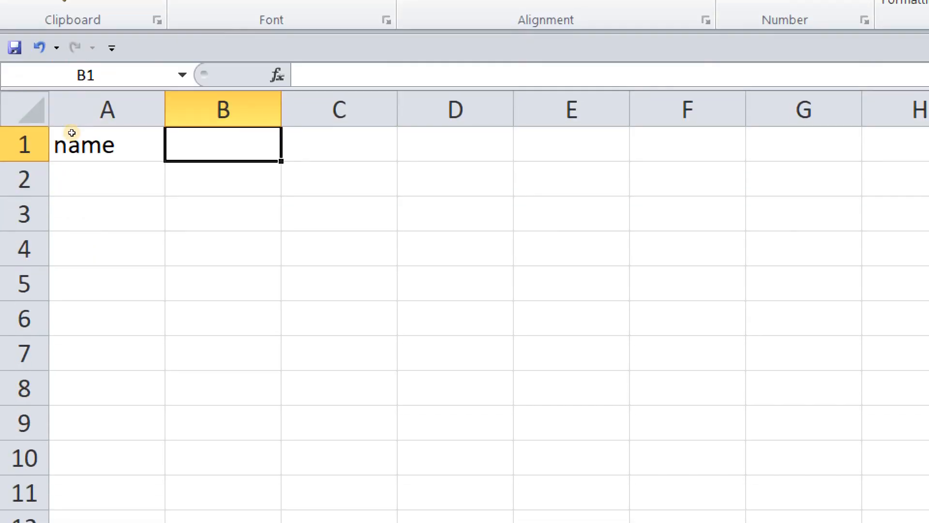
text(phy)
key(Tab)
text(che)
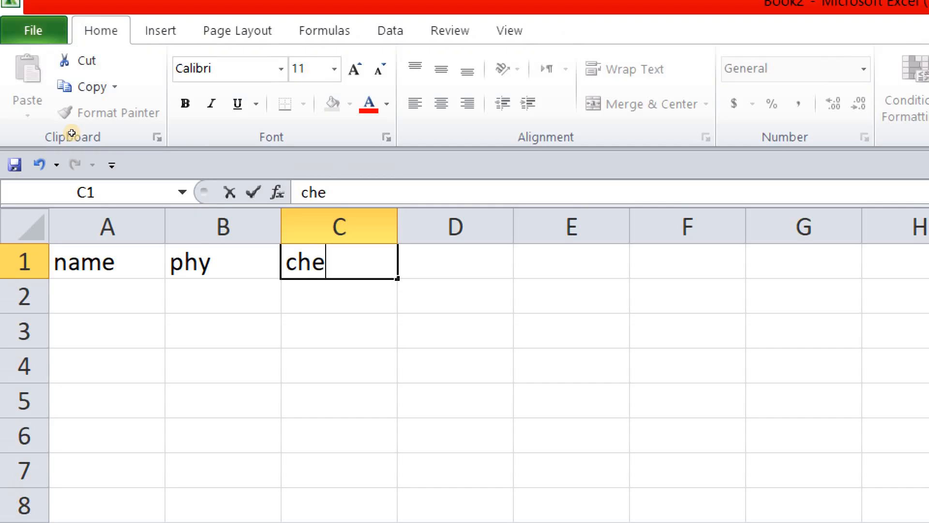
key(Tab)
text(bio)
key(Tab)
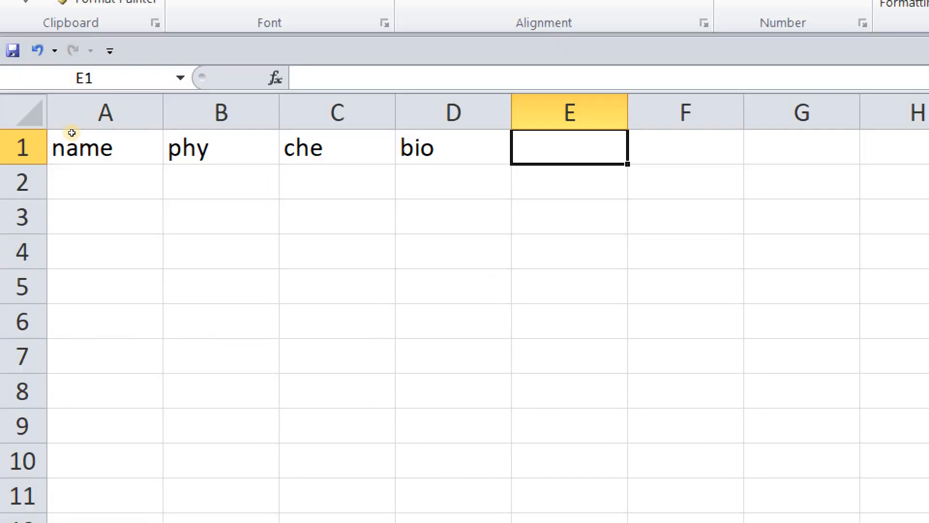
text(total)
key(Return)
Fill in the four students' first names under the name header in cells A2 to A5.
text(ram)
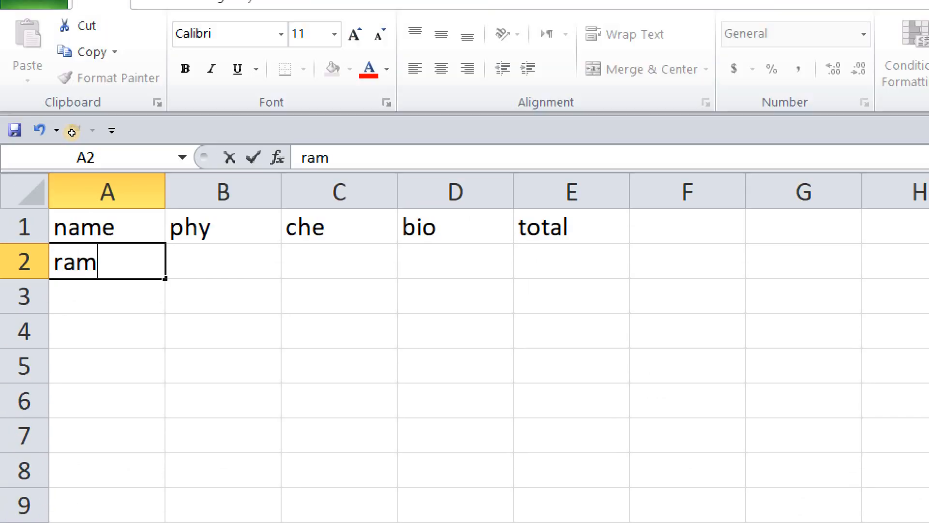
key(Return)
text(mohan)
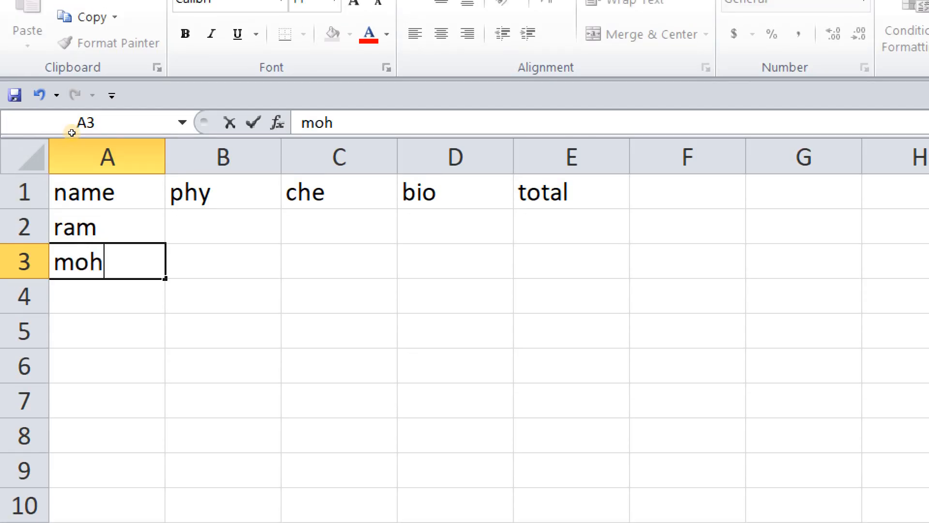
key(Return)
text(sohan)
key(Return)
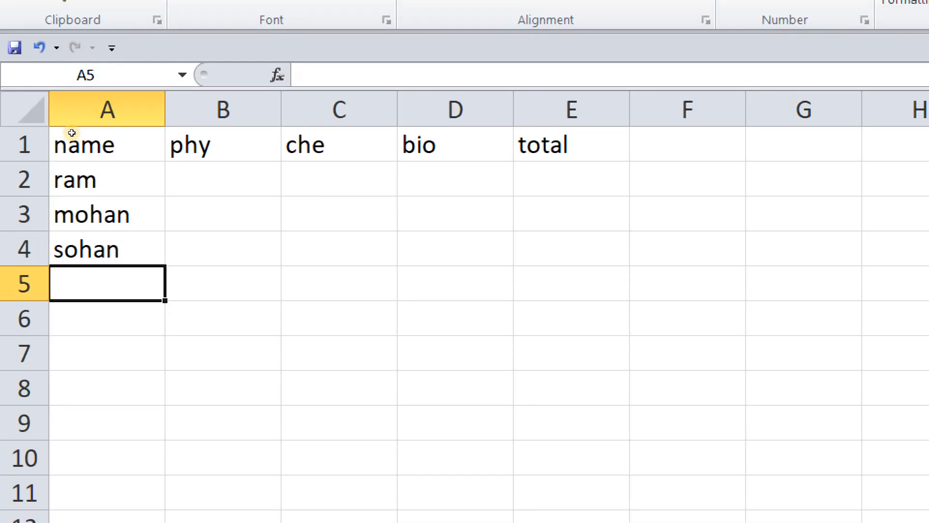
text(Bikash)
key(Return)
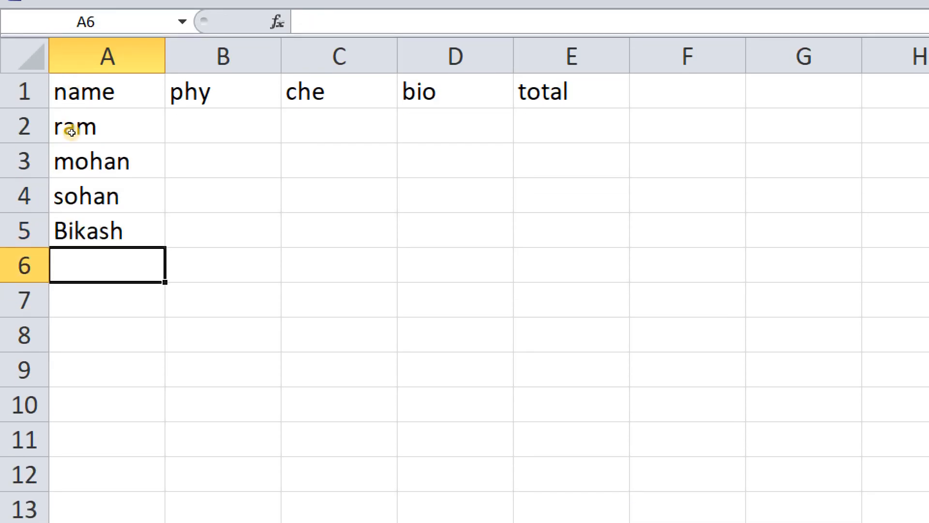
Enter the phy marks 55, 66, 45 and 65 in cells B2 to B5.
key(Right)
key(Up)
key(Up)
key(Up)
key(Up)
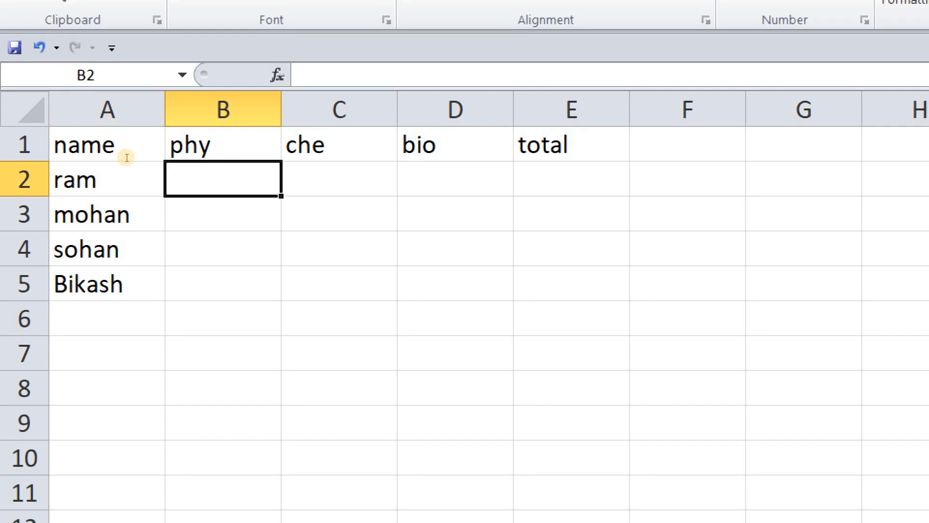
text(55)
key(Return)
text(66)
key(Return)
text(4)
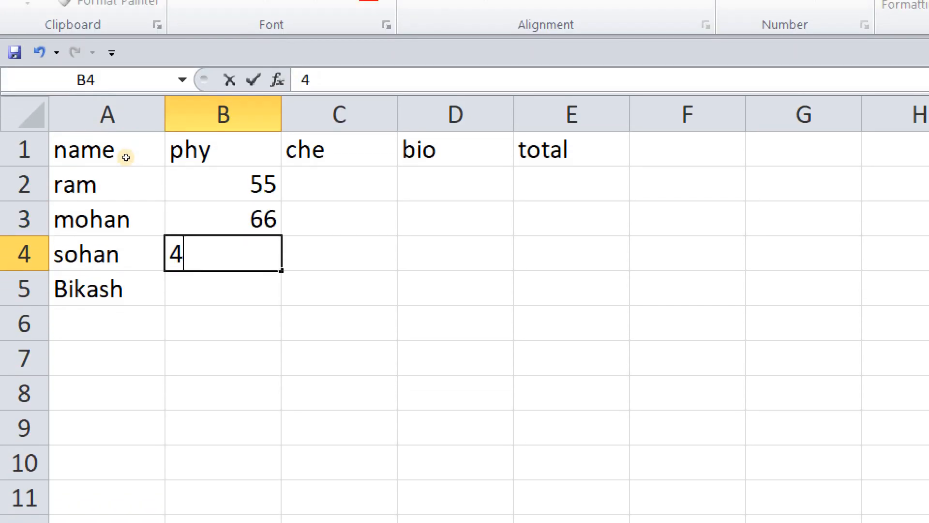
text(5)
key(Return)
text(65)
key(Return)
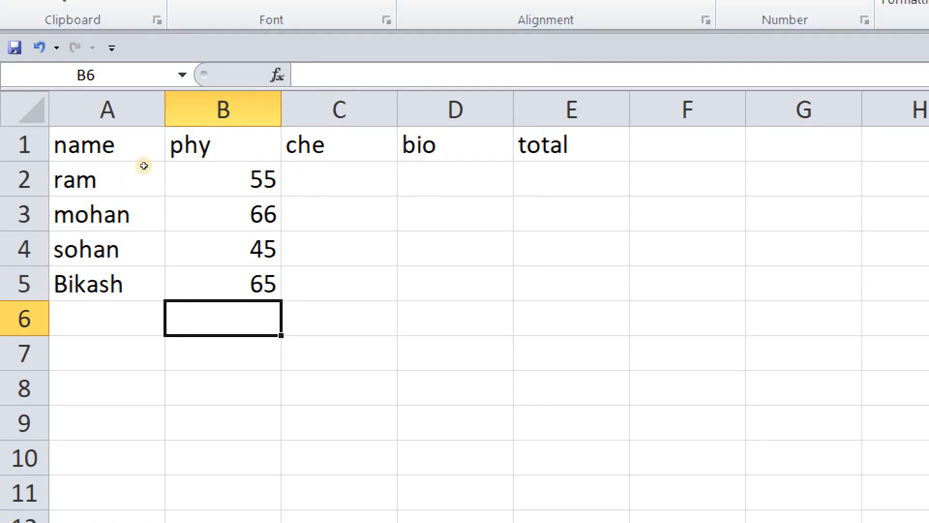
Enter the che marks 25, 65, 85 and 36 in cells C2 to C5.
key(Right)
key(Up)
key(Up)
key(Up)
key(Up)
key(shift+F10)
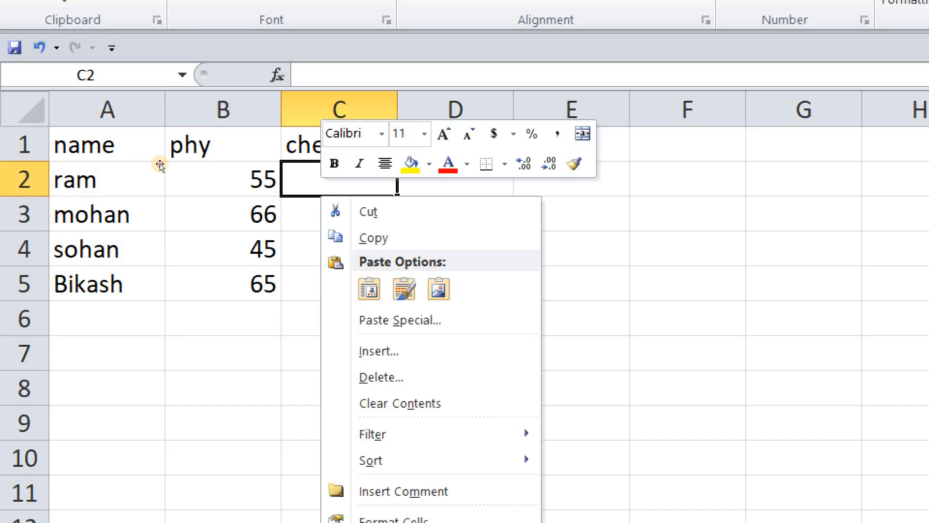
key(Escape)
text(25)
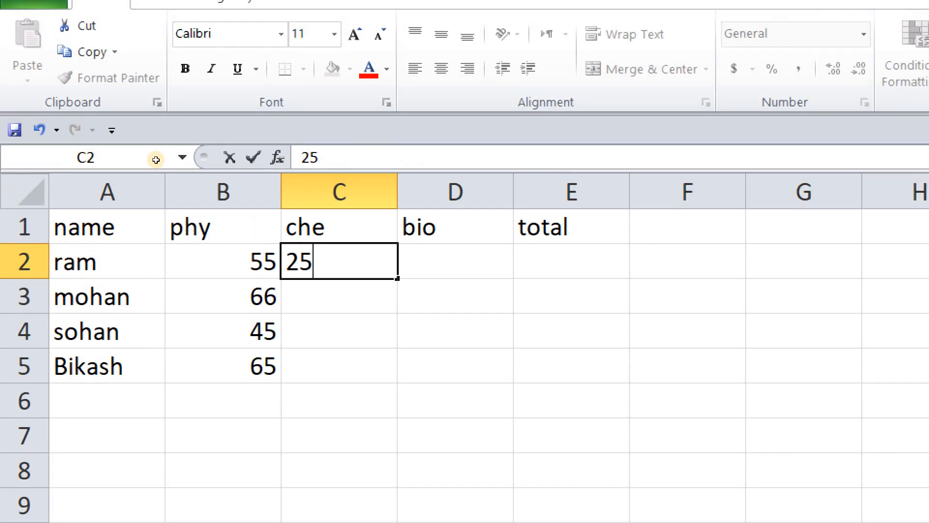
key(Return)
text(65)
key(Return)
text(85)
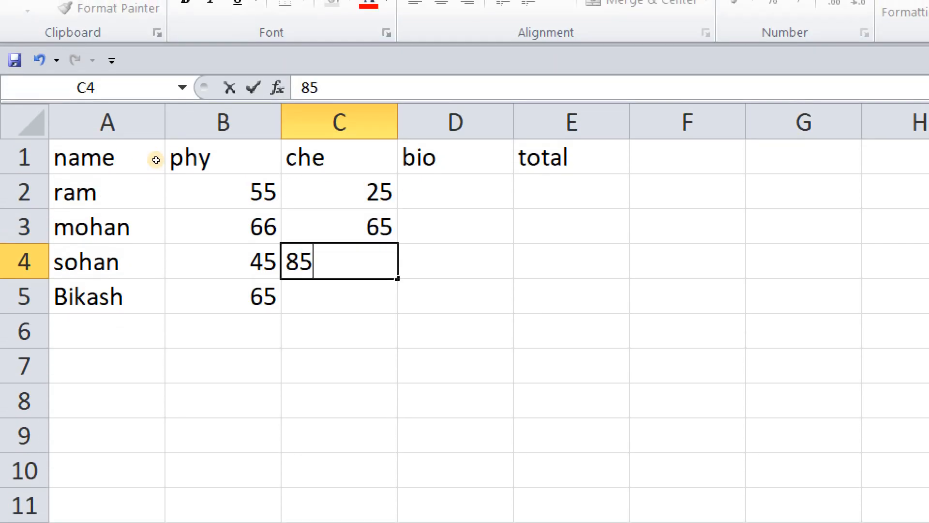
key(Return)
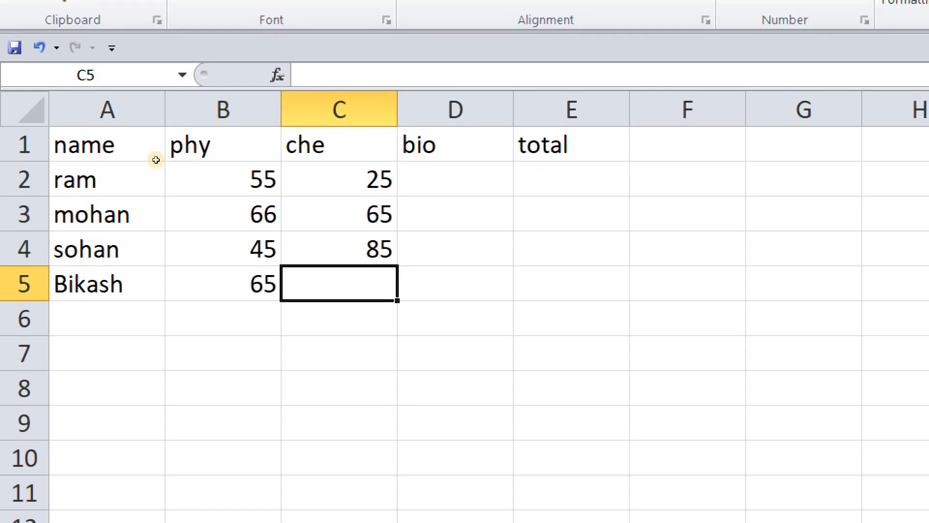
text(36)
key(Return)
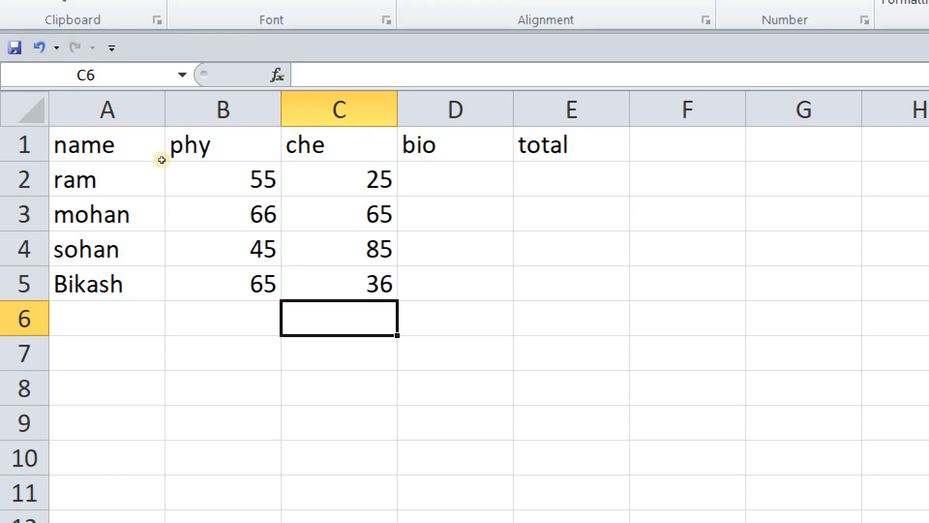
Enter the bio marks 65, 25, 65 and 45 in cells D2 to D5 and go to cell E2.
key(Up)
key(Up)
key(Up)
key(Up)
key(Right)
text(65)
key(Return)
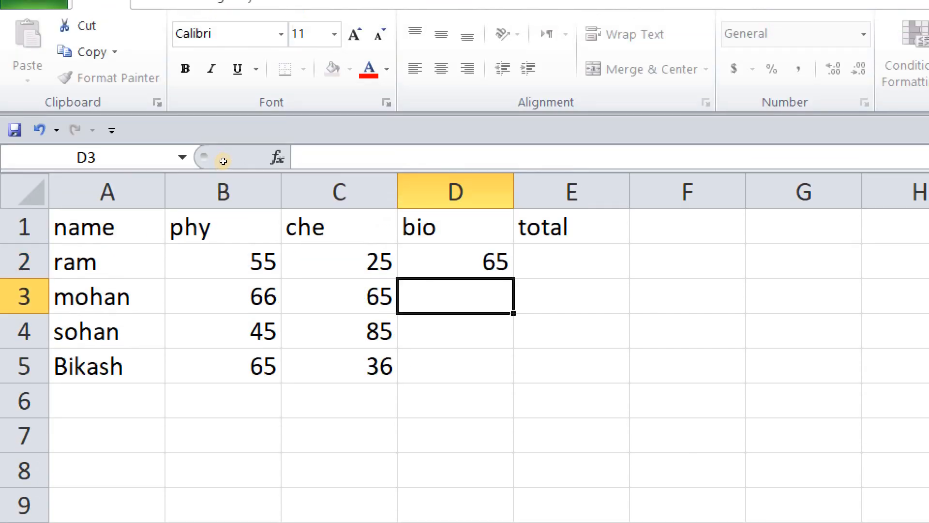
text(25)
key(Return)
text(65)
key(Return)
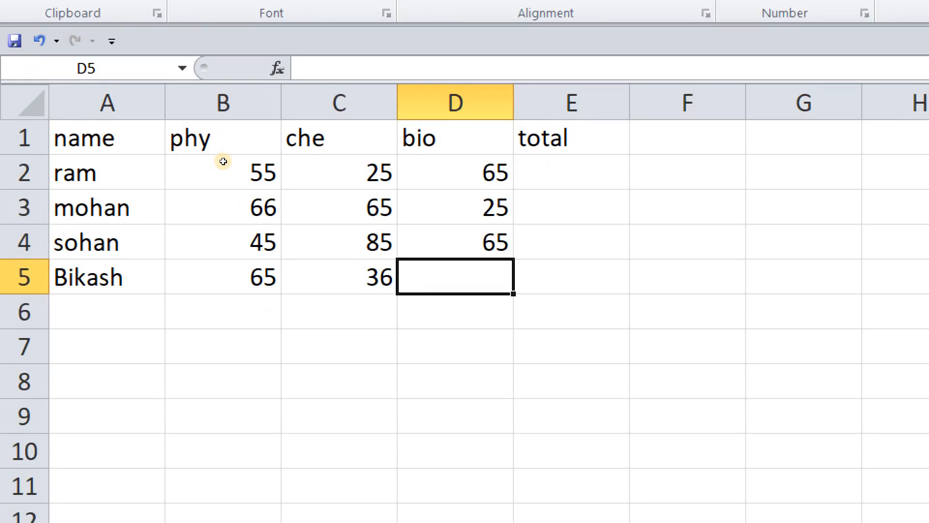
text(45)
key(Return)
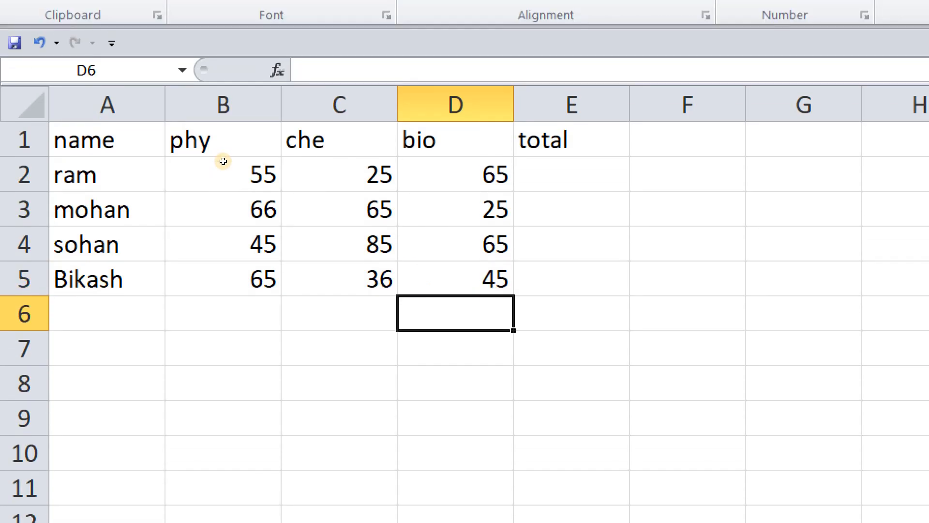
key(Up)
key(Up)
key(Up)
key(Up)
key(Right)
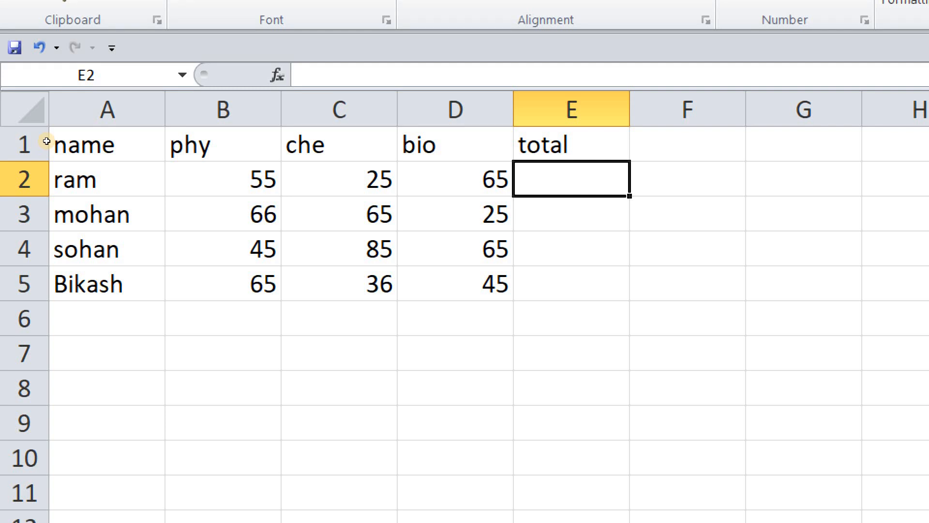
Create range names for the marks table A1:D5 from its top row and left column.
drag(46, 140, 216, 205)
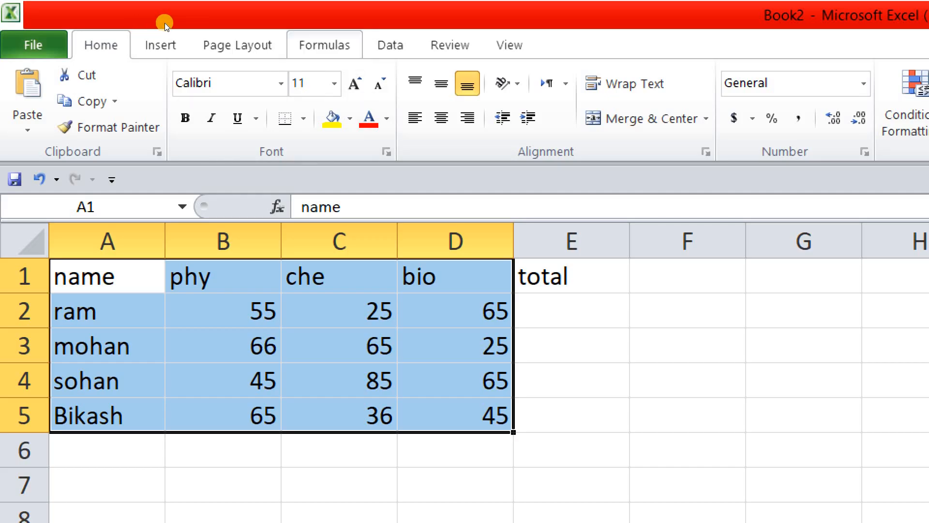
click(324, 45)
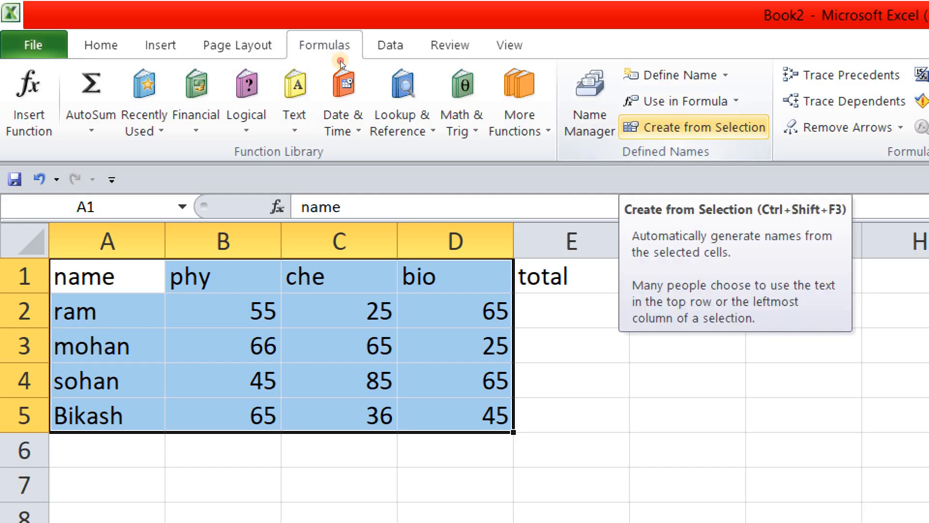
click(695, 127)
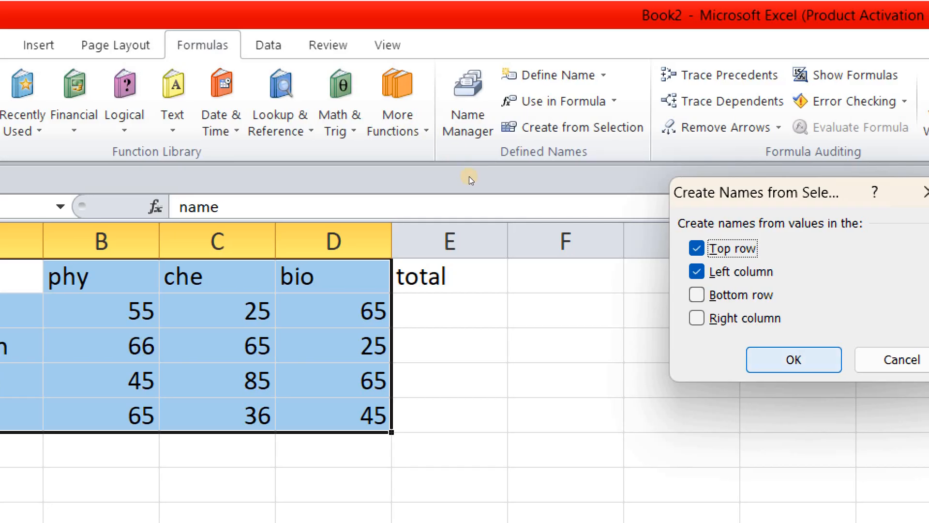
key(Return)
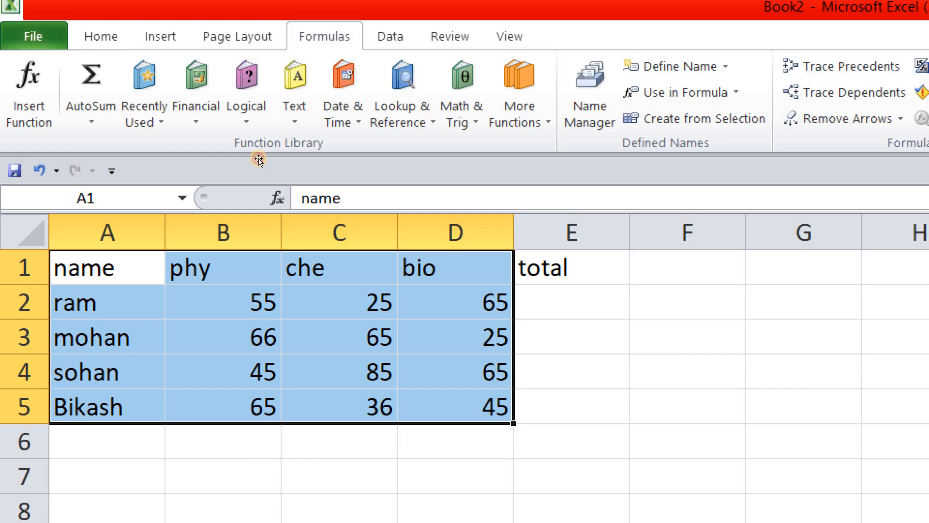
Start a SUM formula in cell E2 under the total header.
click(567, 306)
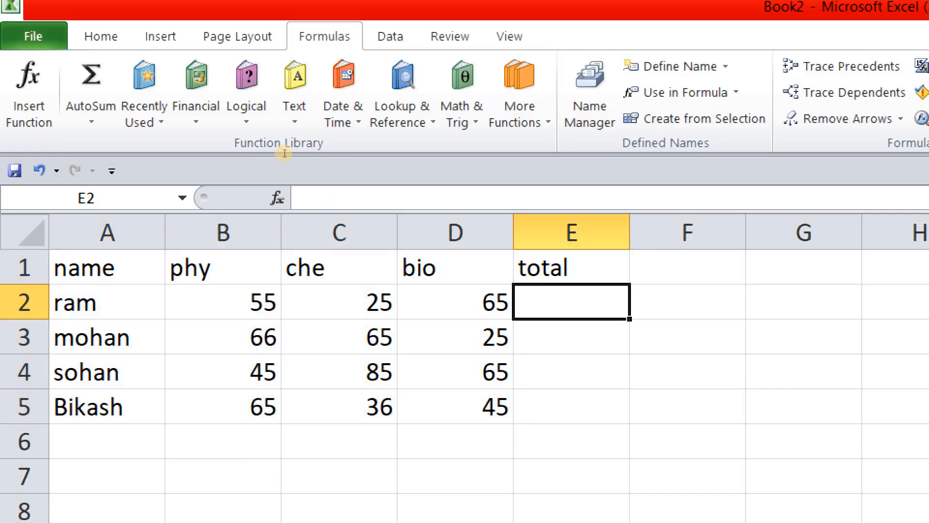
text(=)
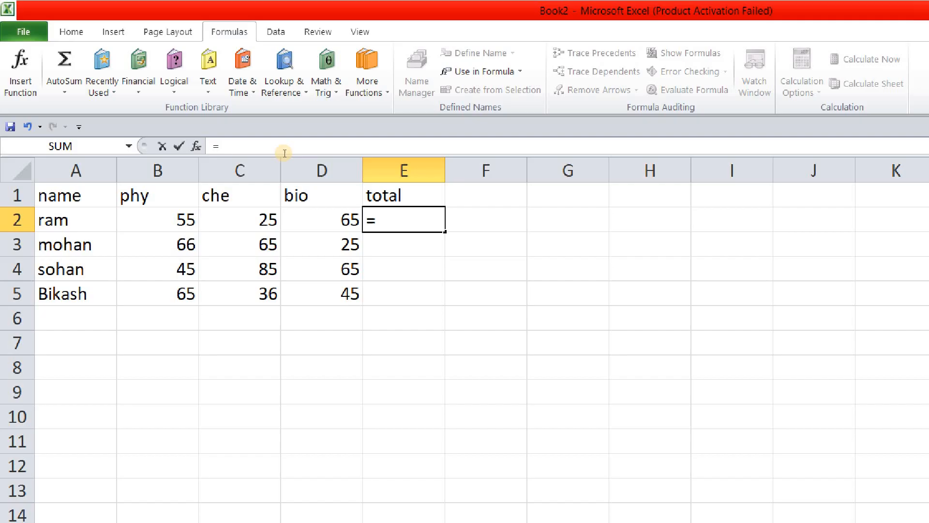
text(sum)
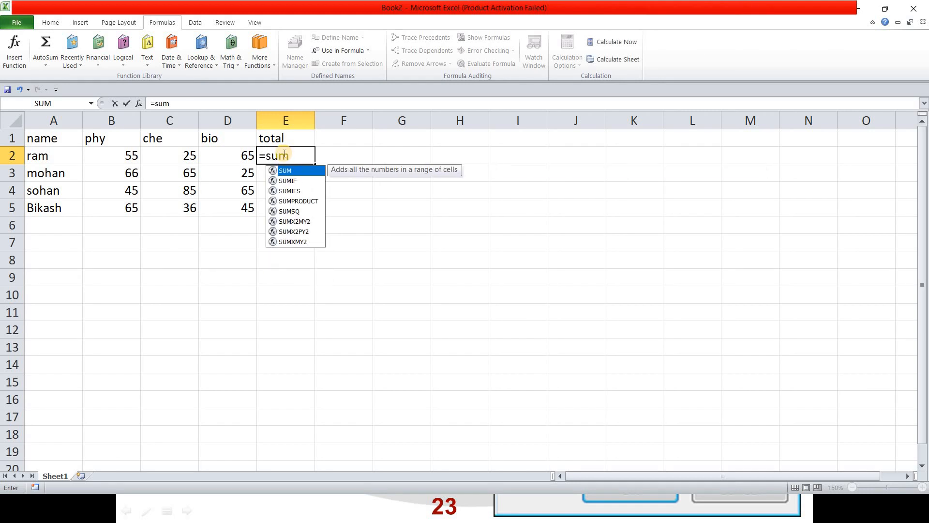
text(()
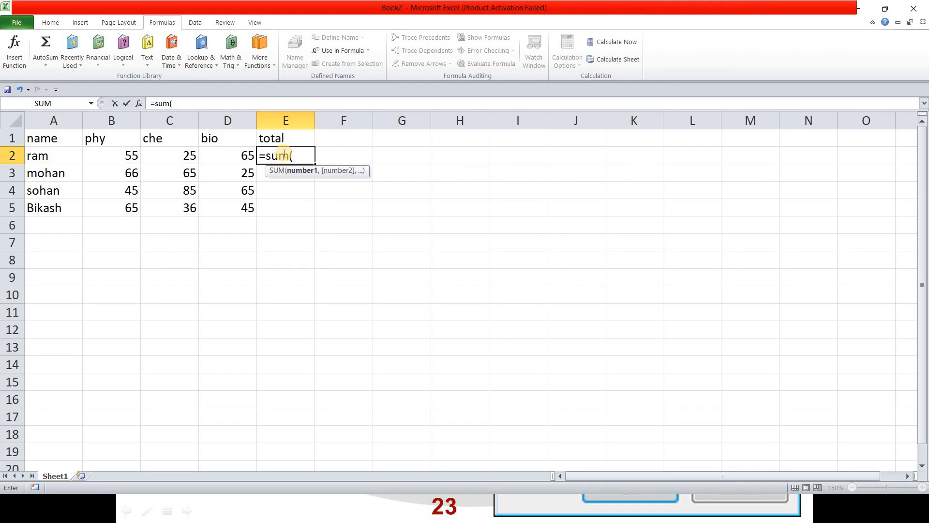
Try the range names of the first and second students as the SUM argument, clearing each one.
text(ram)
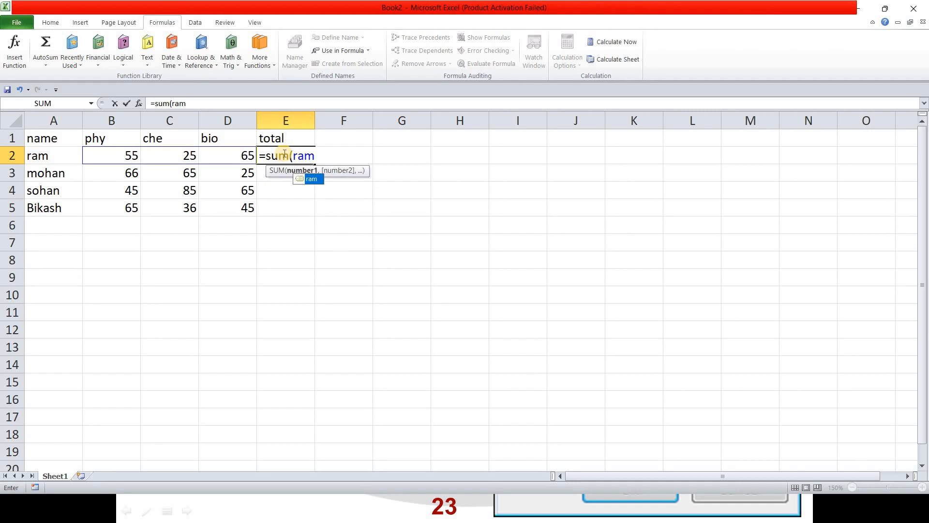
key(BackSpace)
key(BackSpace)
key(BackSpace)
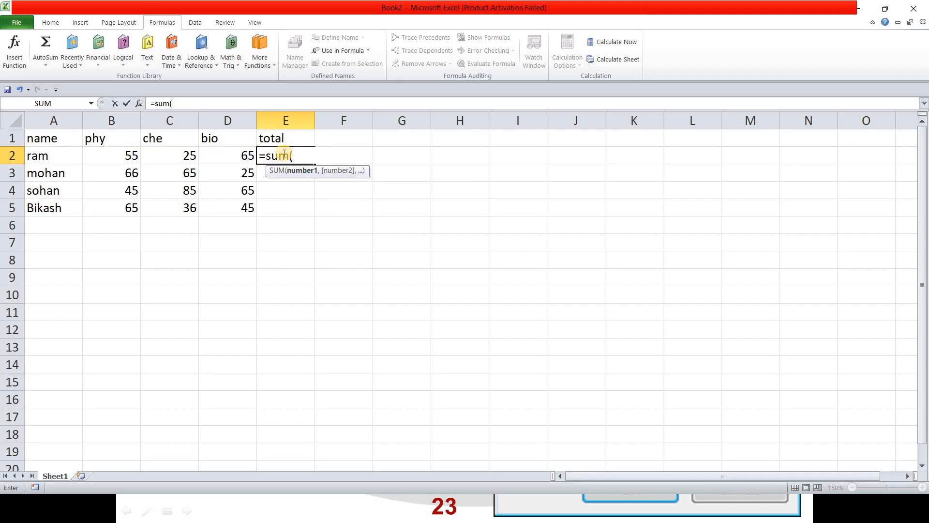
text(Mohan)
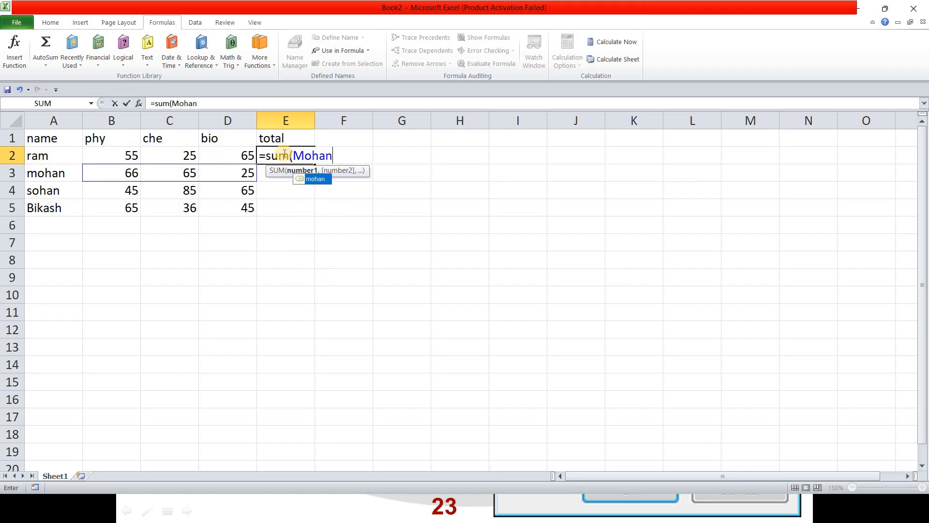
key(BackSpace)
key(BackSpace)
key(BackSpace)
key(BackSpace)
key(BackSpace)
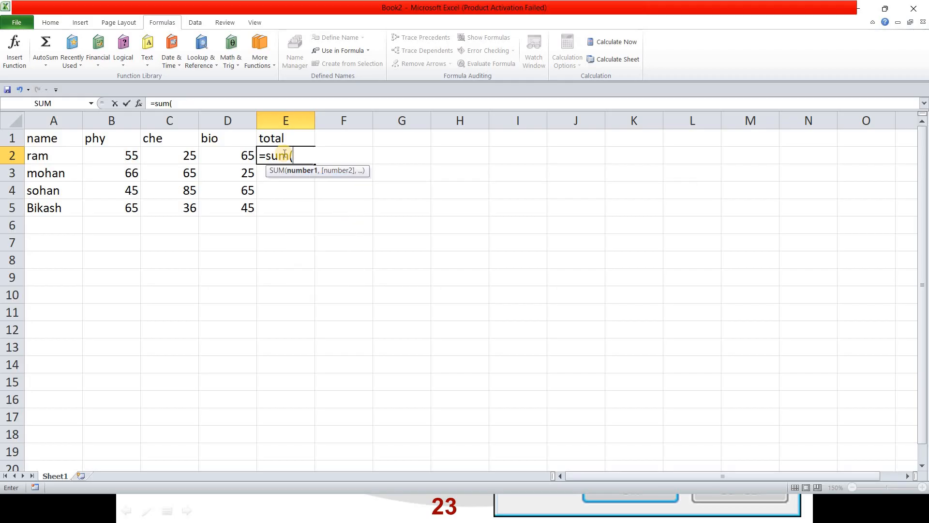
Complete the SUM formula in E2 with the range name of the first student as its argument.
text(Ram))
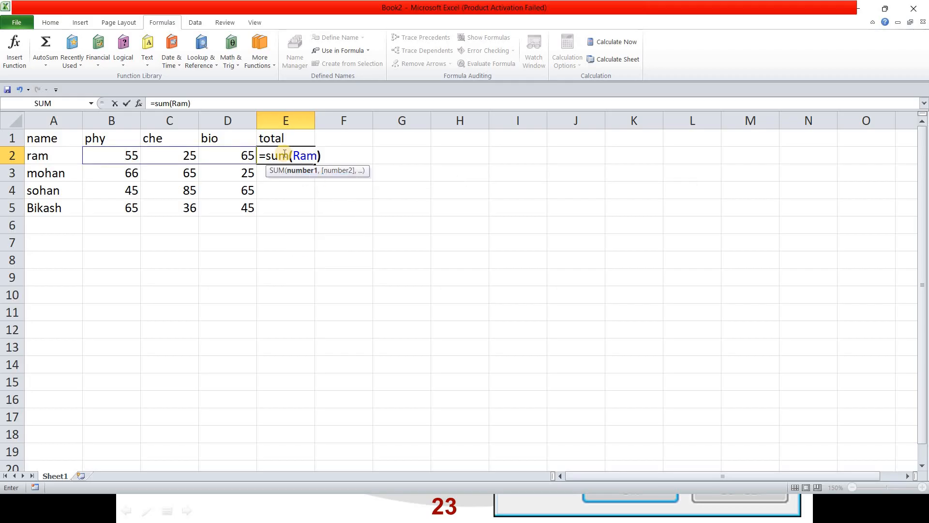
key(Return)
Try filling the total formula from E2 down to E5, and undo the fill.
click(283, 153)
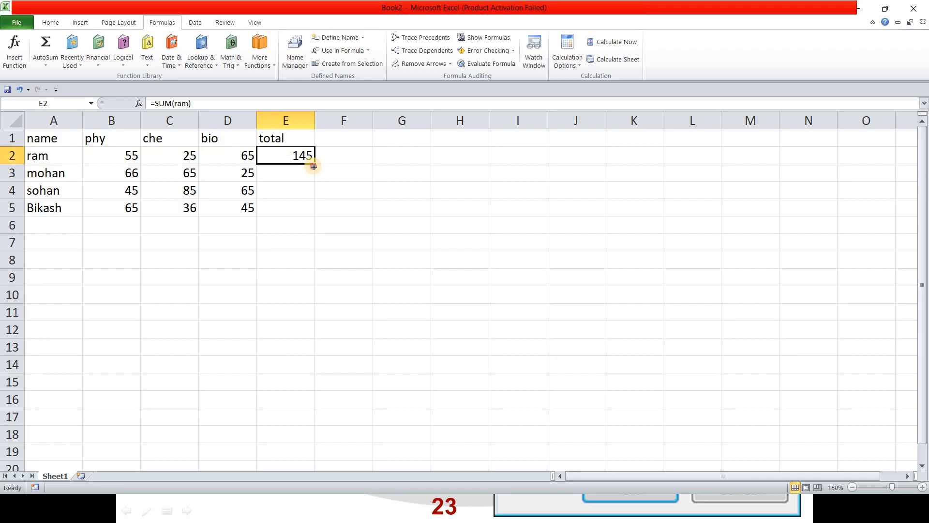
drag(314, 167, 314, 215)
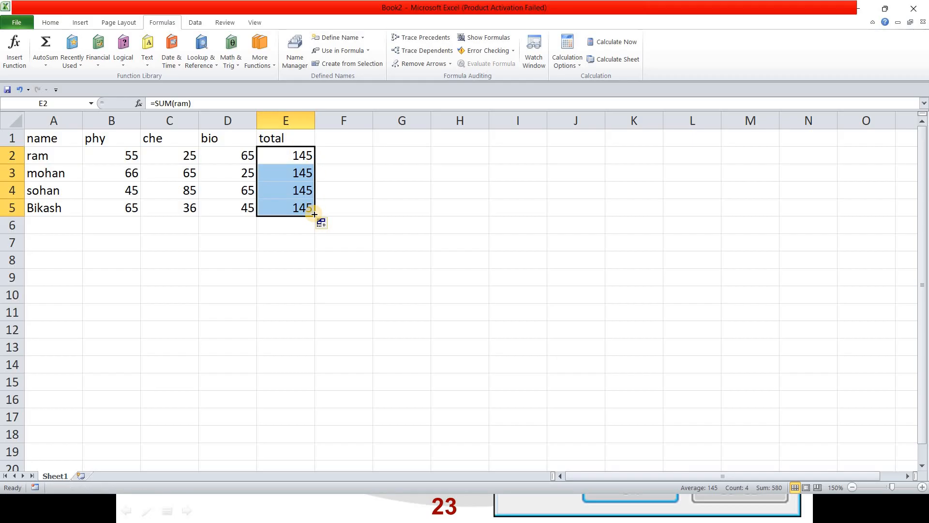
key(ctrl+z)
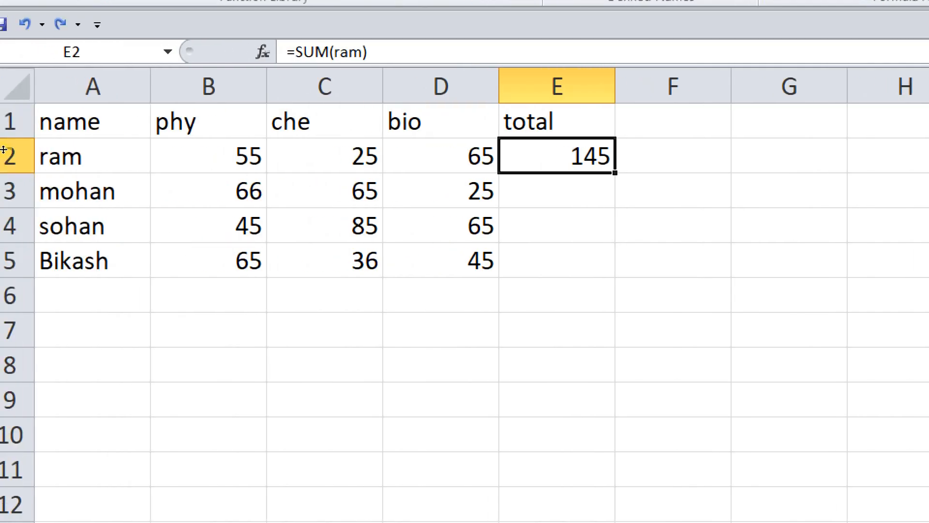
Delete all the defined names in the Name Manager and close it.
drag(55, 135, 223, 207)
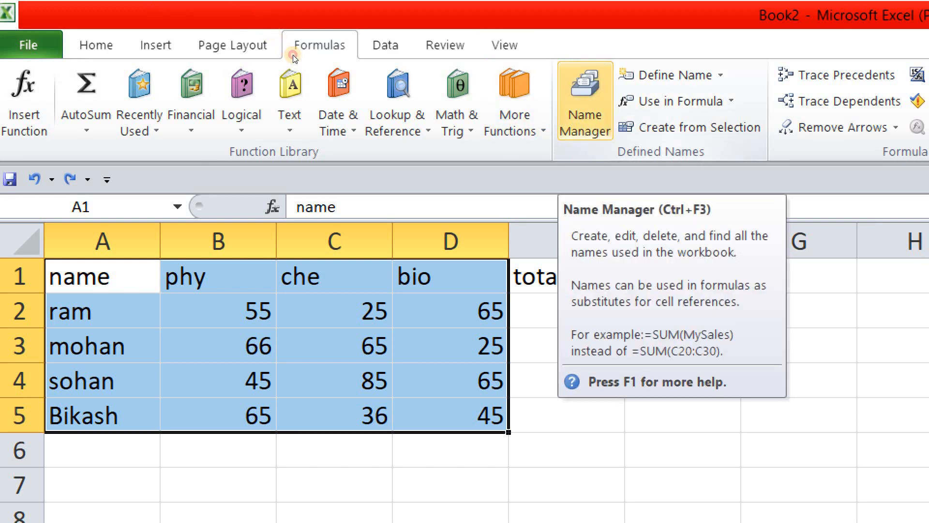
key(ctrl+F3)
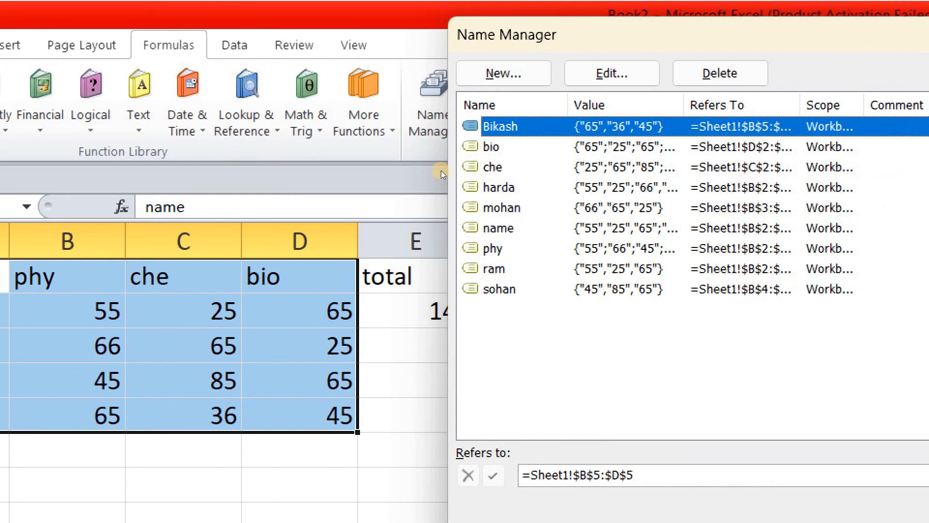
drag(571, 357, 459, 48)
key(Delete)
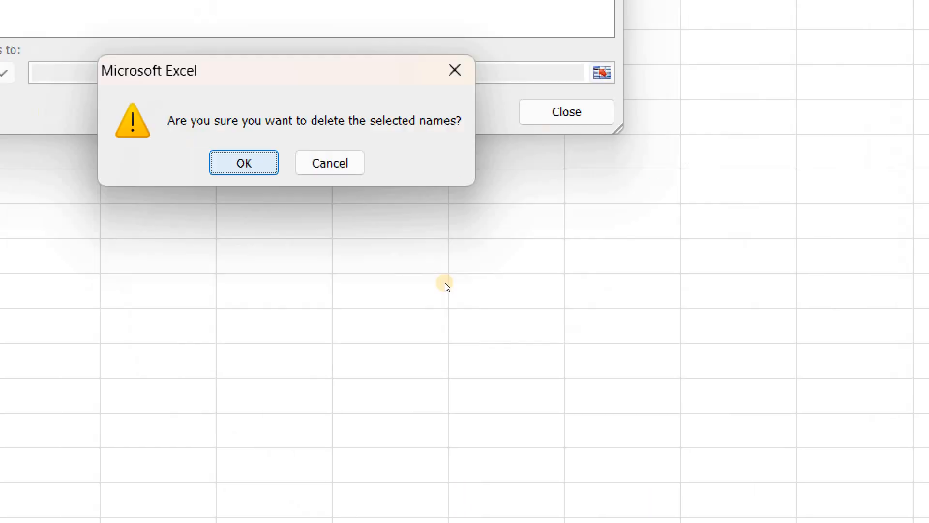
key(Return)
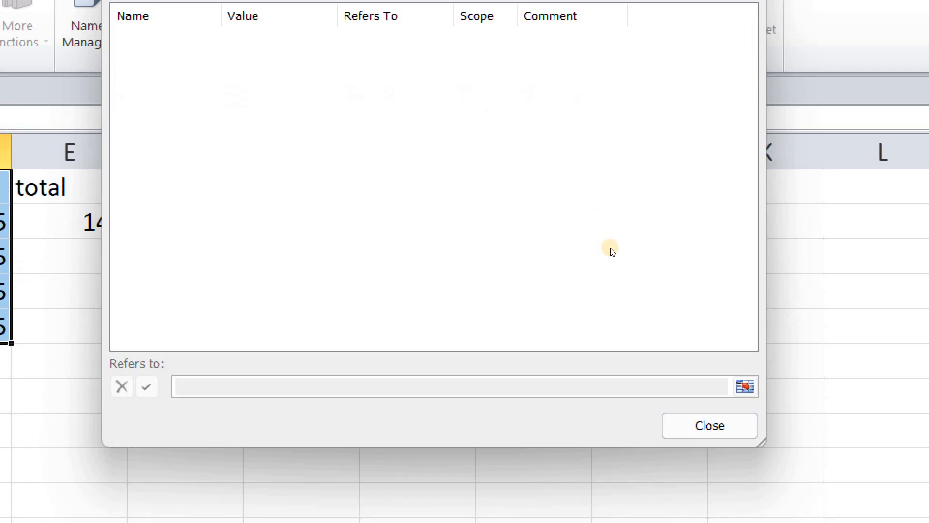
key(Escape)
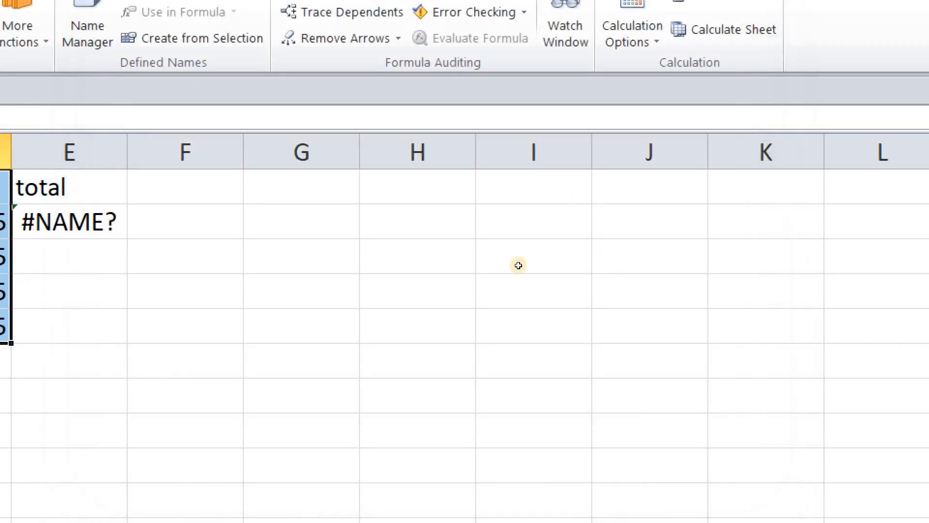
Replace the range name in E2's SUM formula with the cells holding the first student's marks in row 2.
click(271, 221)
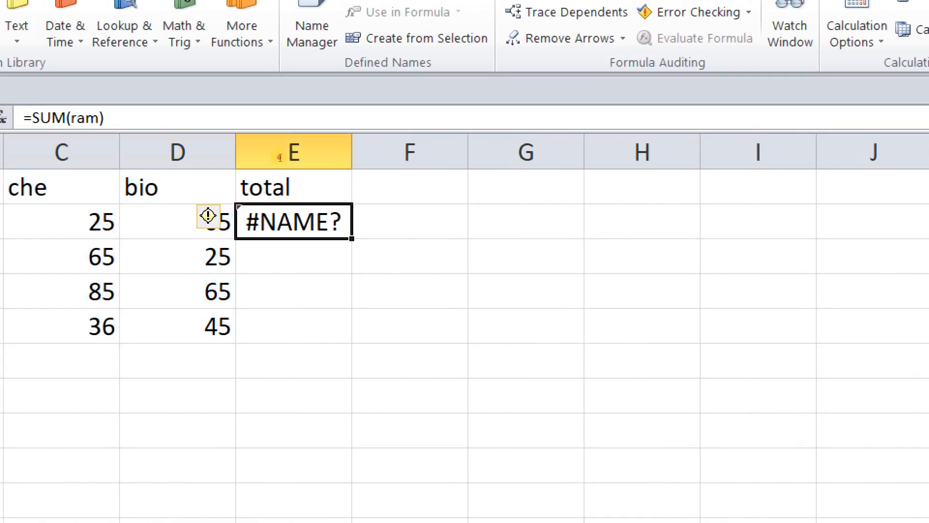
double_click(284, 222)
key(End)
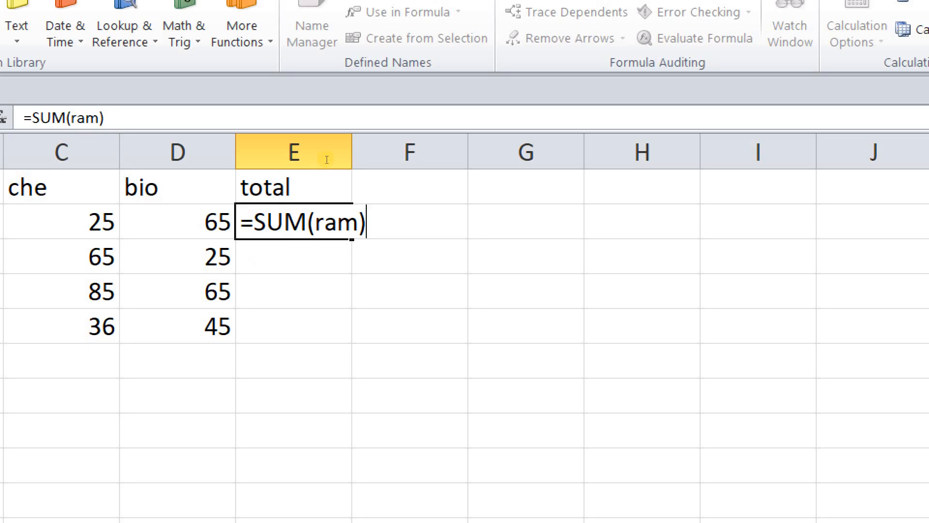
key(BackSpace)
key(BackSpace)
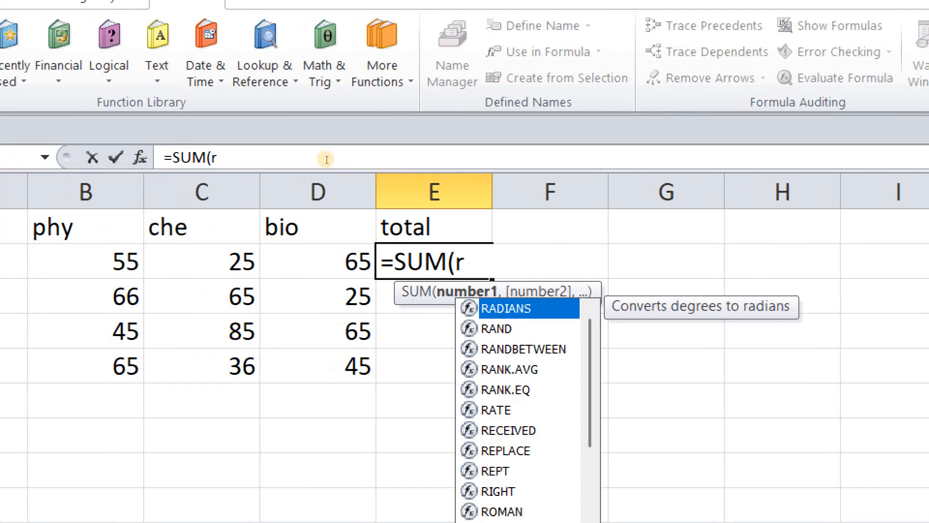
key(BackSpace)
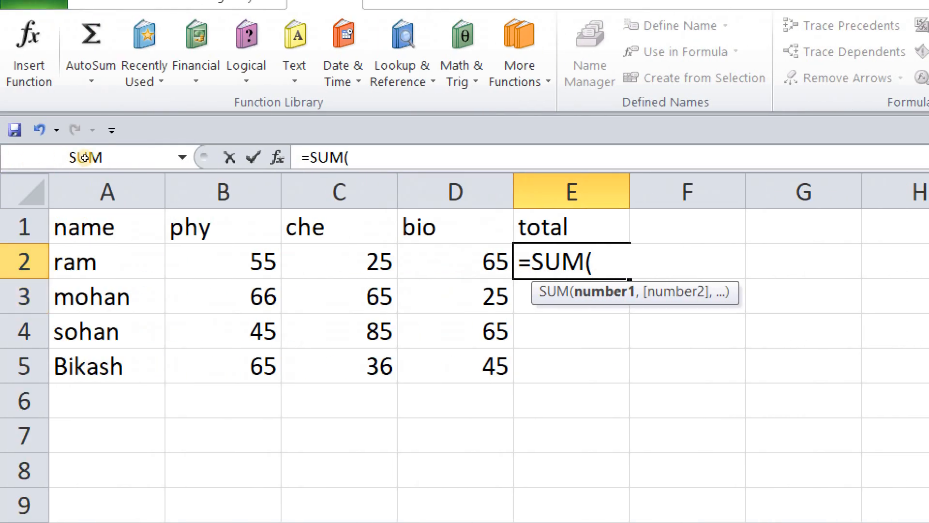
drag(112, 262, 276, 268)
drag(382, 263, 429, 265)
key(Return)
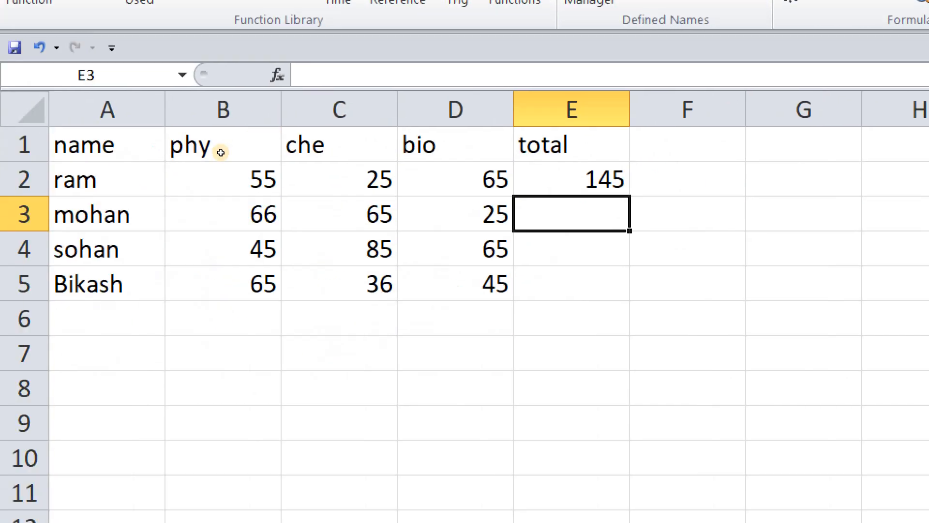
key(Up)
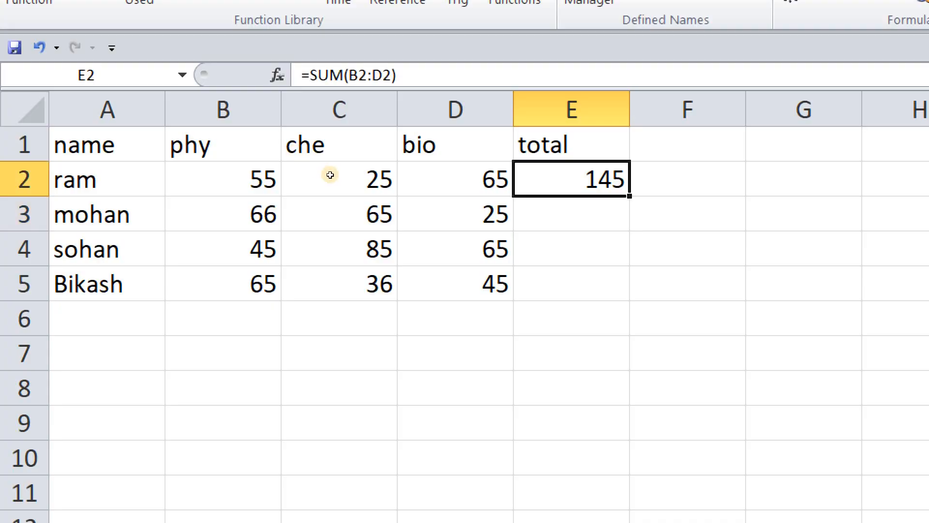
drag(316, 166, 310, 210)
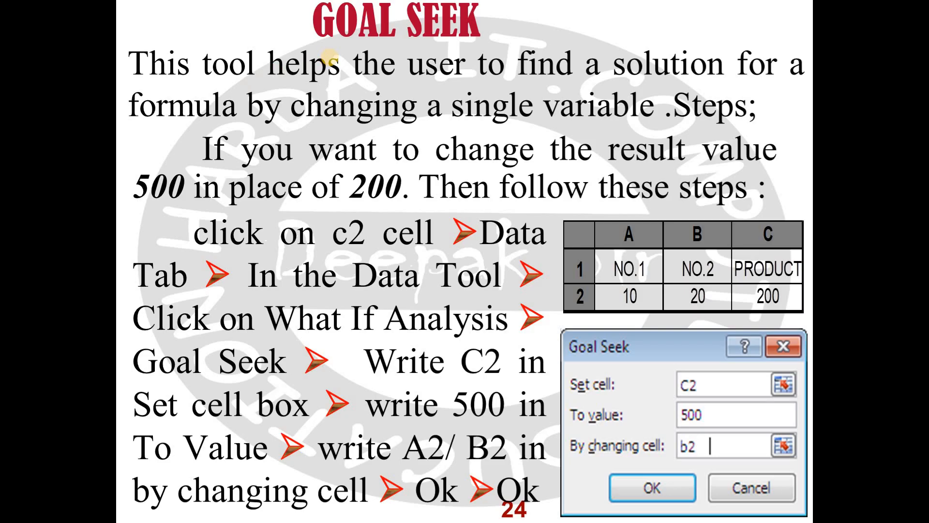
Switch from the Goal Seek slide to the Excel workbook and clear the SUM formula from E2.
key(alt+Tab)
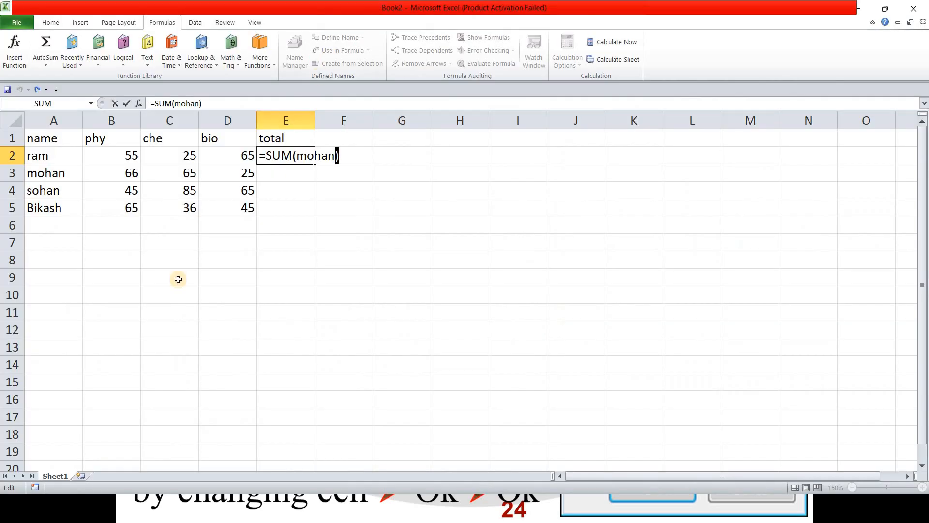
key(BackSpace)
key(BackSpace)
key(BackSpace)
key(BackSpace)
key(BackSpace)
key(BackSpace)
key(BackSpace)
key(BackSpace)
key(BackSpace)
key(BackSpace)
key(BackSpace)
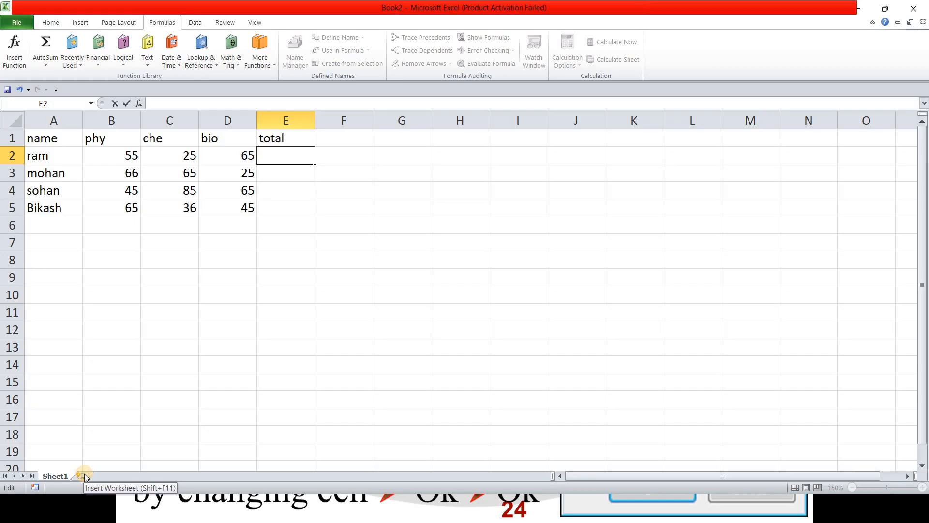
click(112, 333)
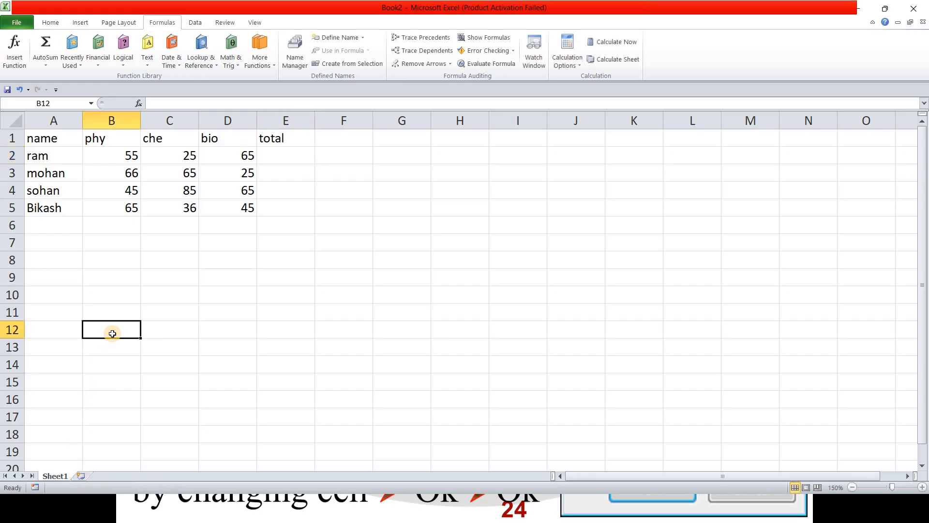
Insert a new worksheet after Sheet1 and set its zoom to 220%.
click(79, 471)
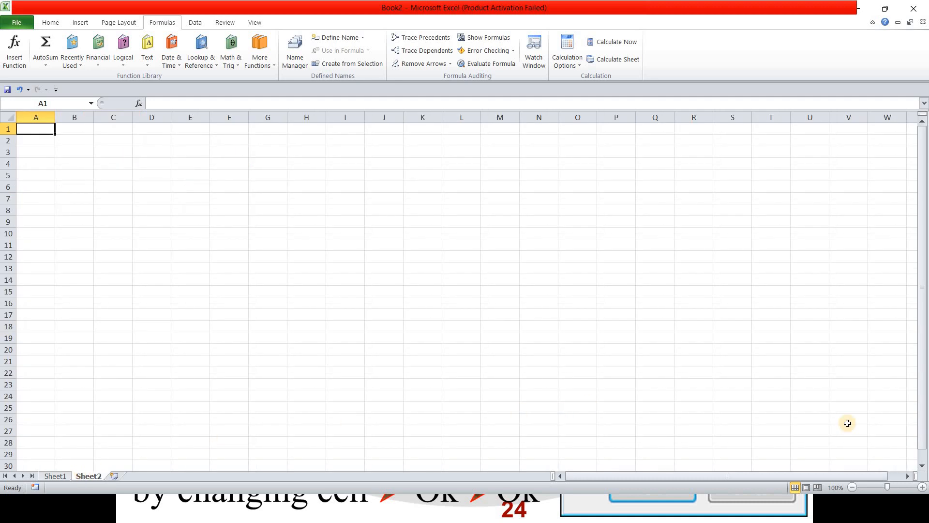
click(923, 487)
click(923, 487)
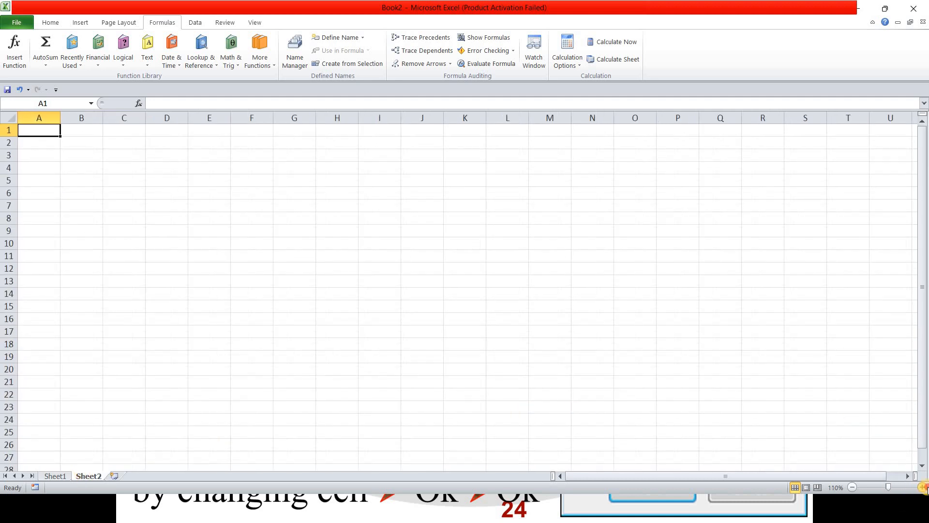
click(923, 488)
click(924, 487)
click(923, 487)
click(923, 487)
click(923, 487)
click(923, 488)
click(923, 488)
click(923, 487)
click(923, 488)
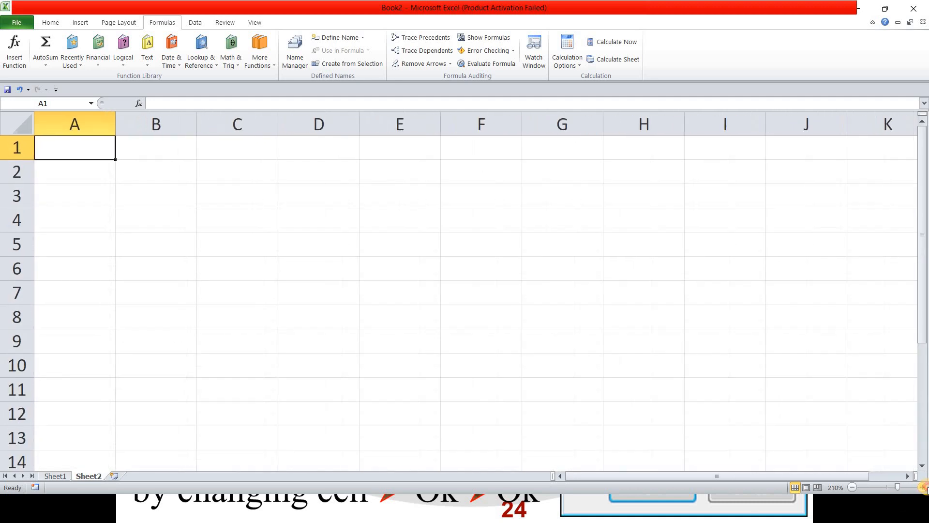
click(923, 487)
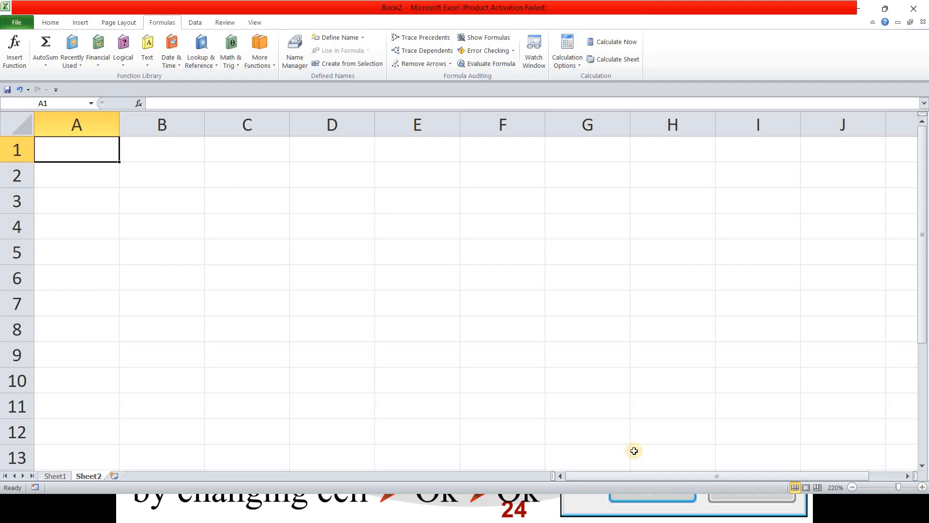
Enter the headers Item name, qty, rate and Amount in A1:D1, fitting column A's width to its text.
text(Item)
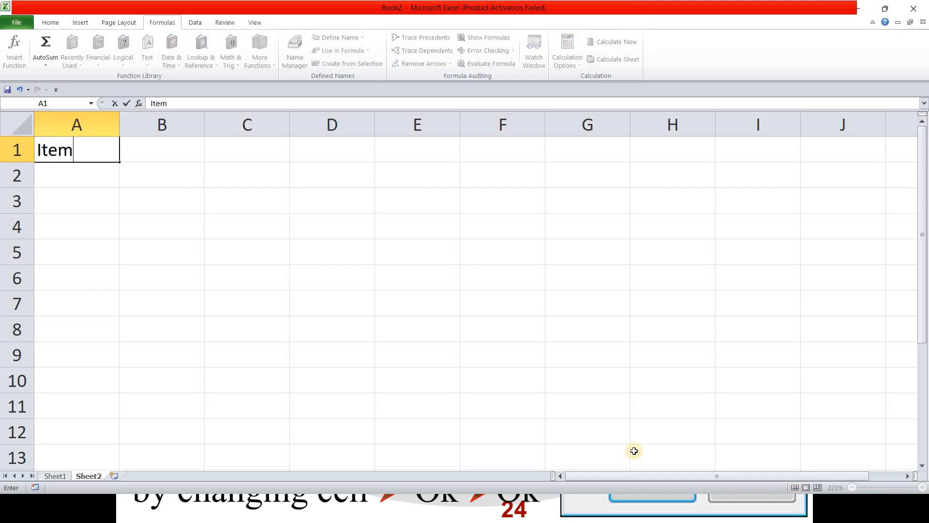
text( name)
key(Tab)
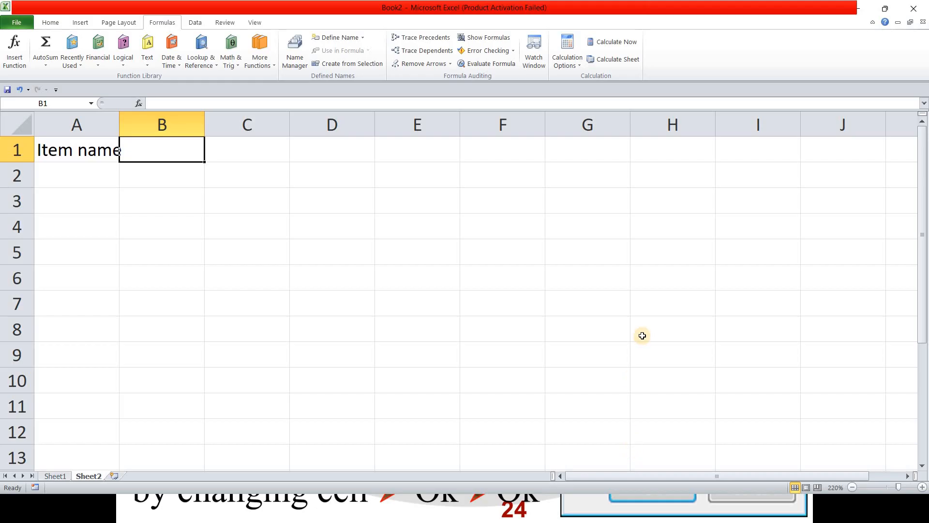
double_click(121, 122)
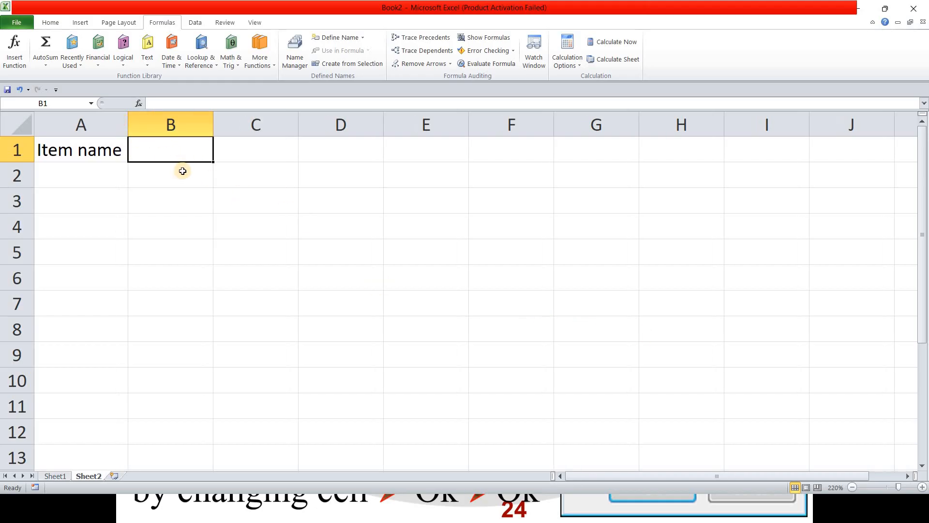
text(qty)
key(Tab)
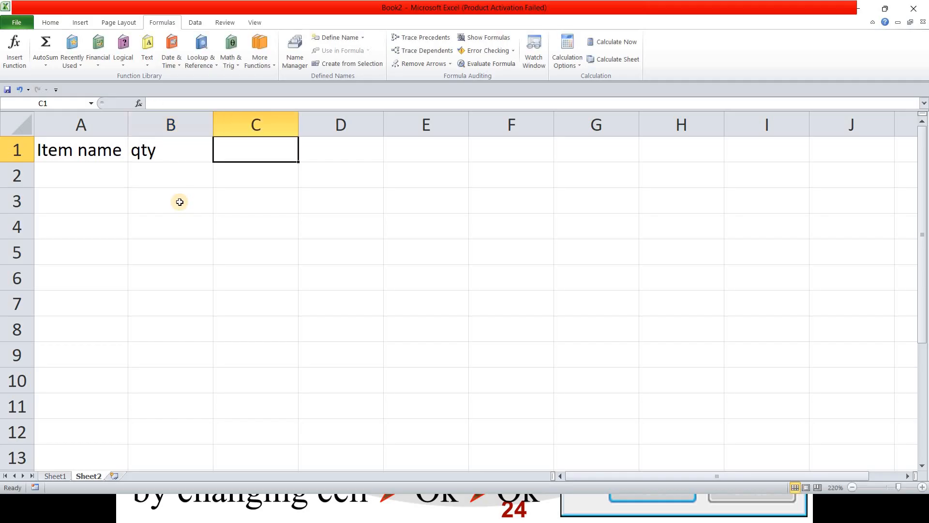
text(rate)
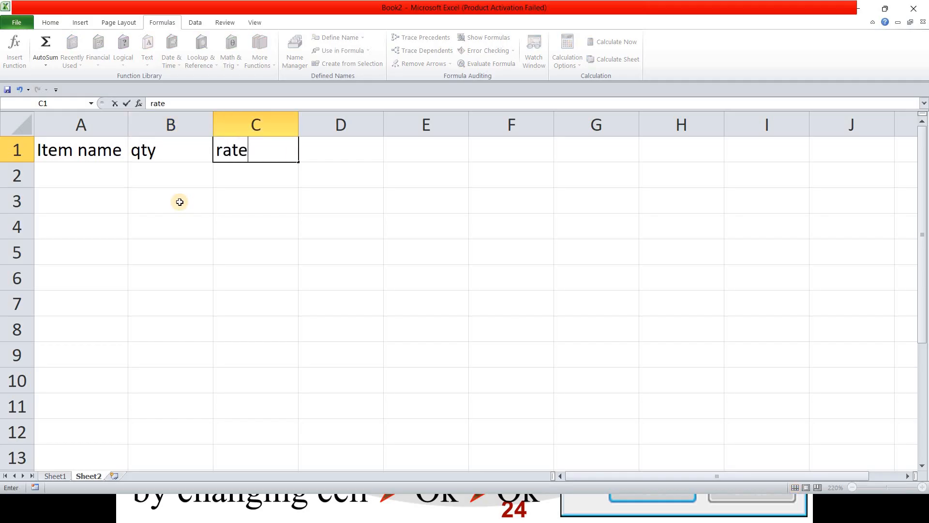
key(Tab)
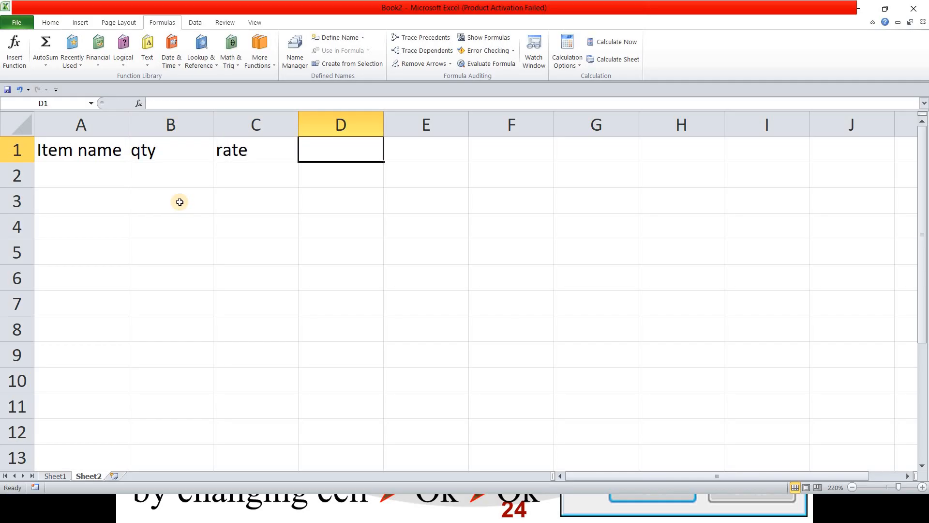
text(Amount)
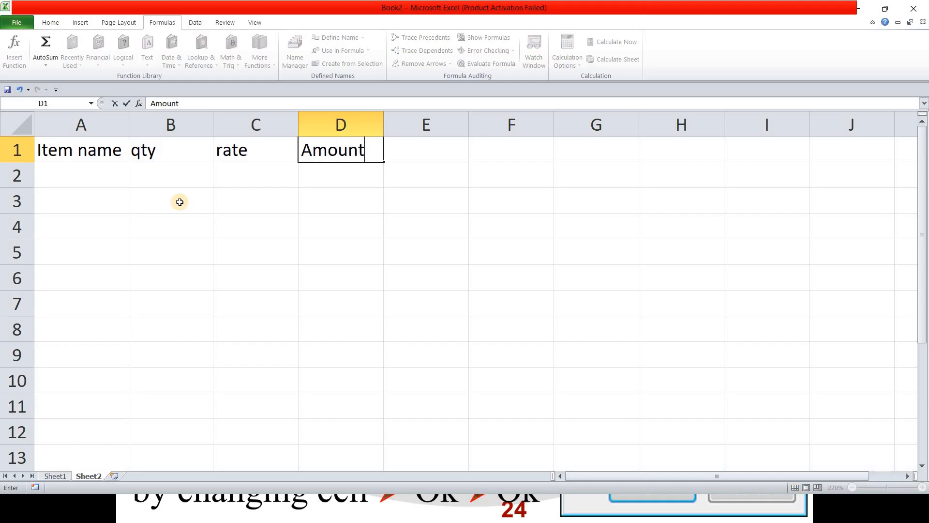
key(Return)
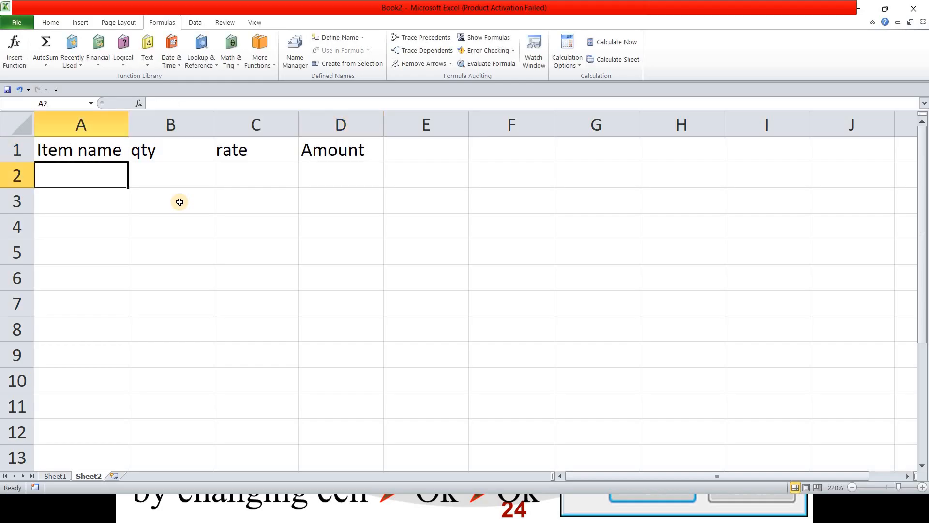
Fill row 2 with the item Petrol, a quantity of 1 and a rate of 105.
text(Petrol)
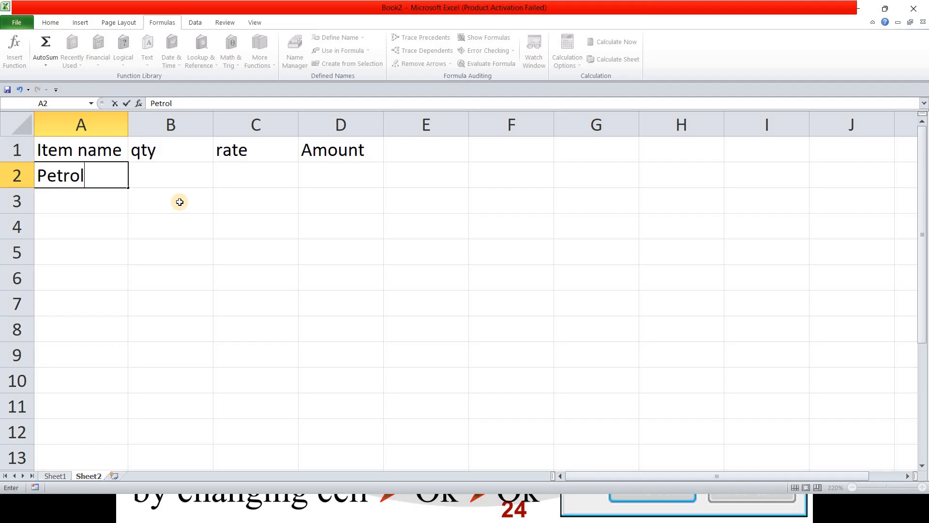
key(Tab)
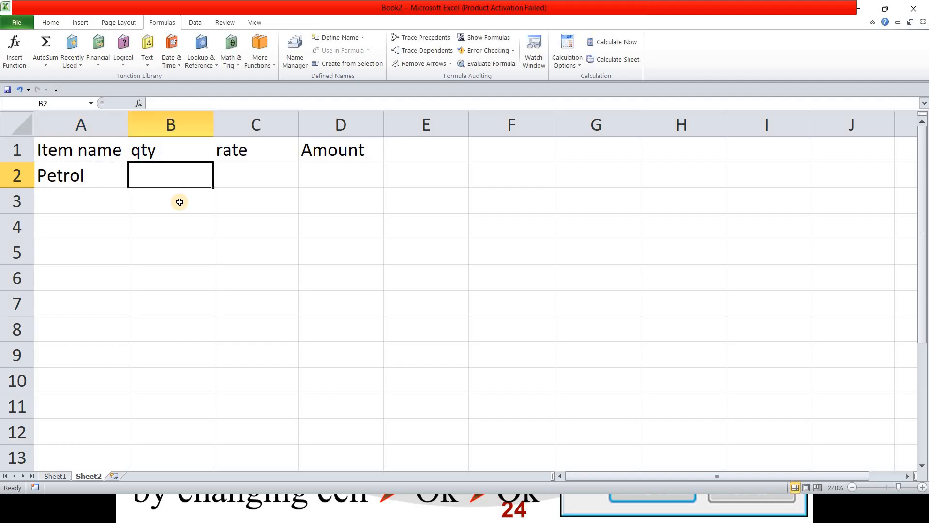
text(1)
key(Tab)
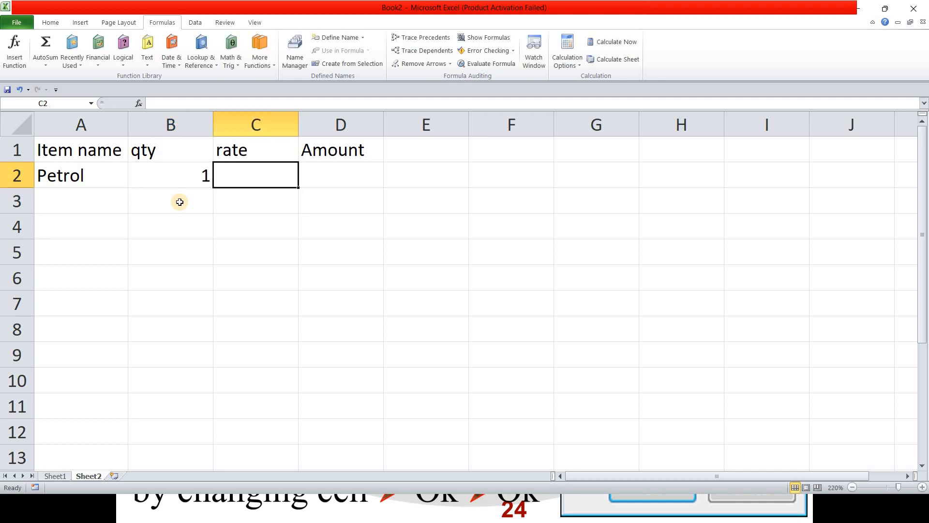
text(10)
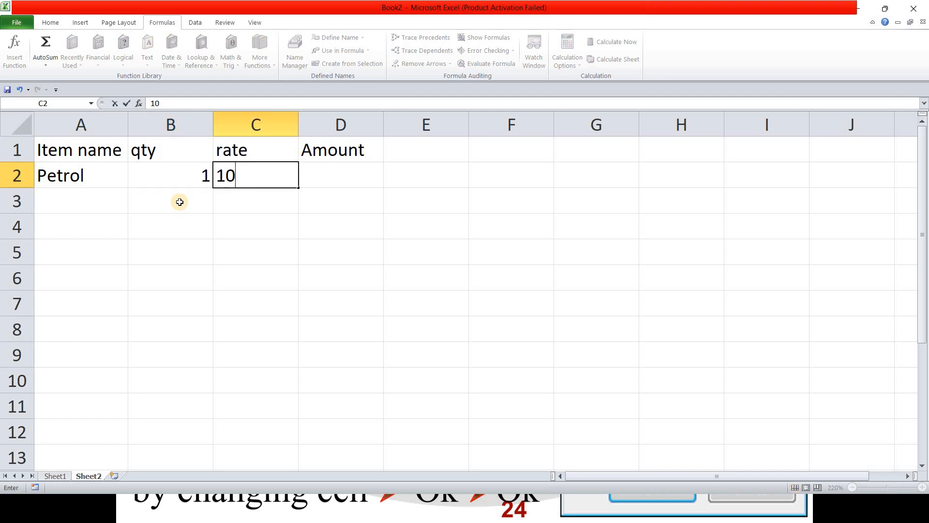
text(5)
key(Tab)
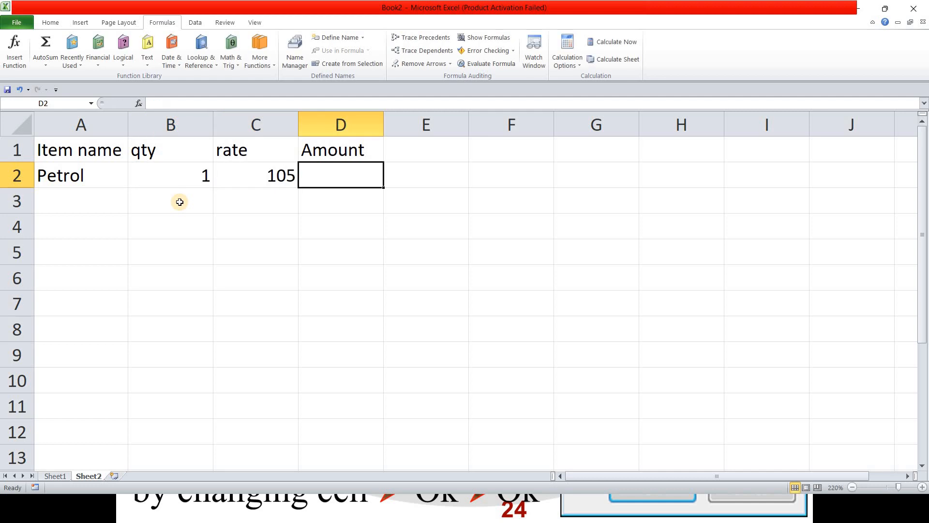
Calculate the amount in D2 with the formula =B2*C2.
text(=)
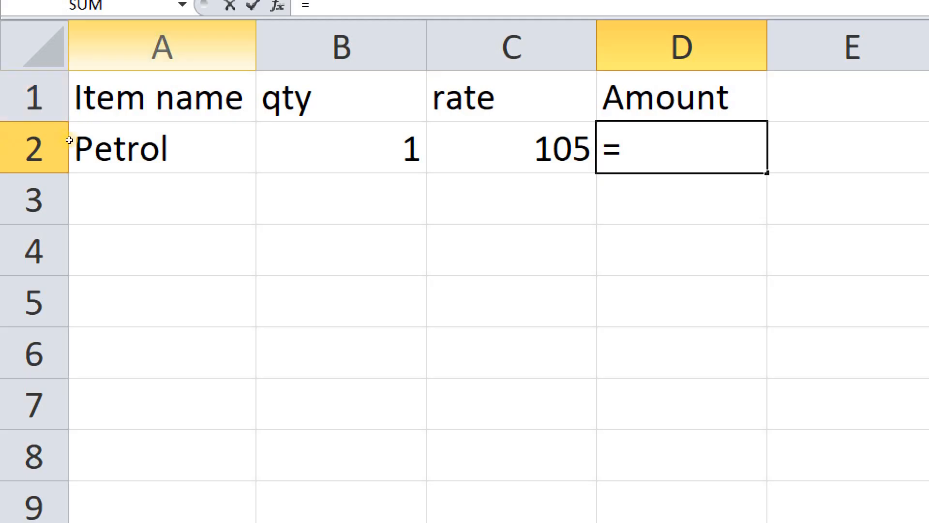
key(Left)
key(Left)
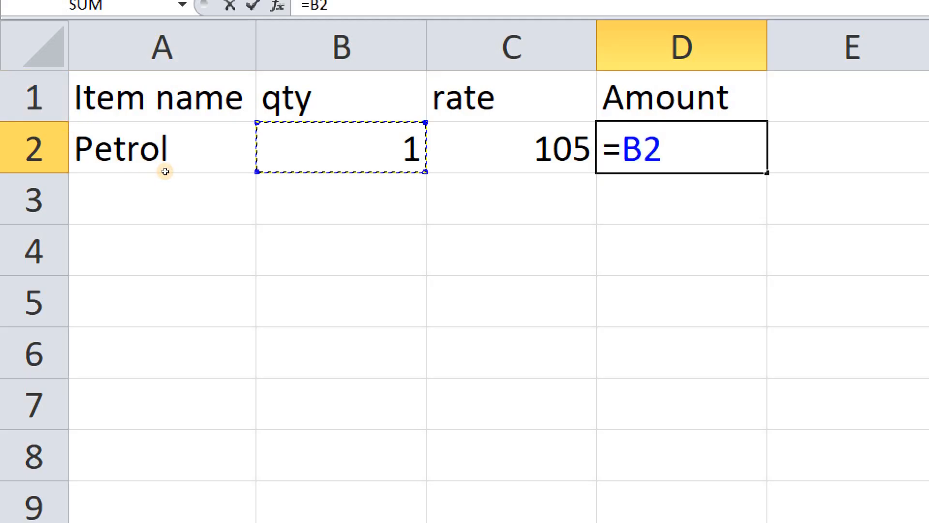
text(*)
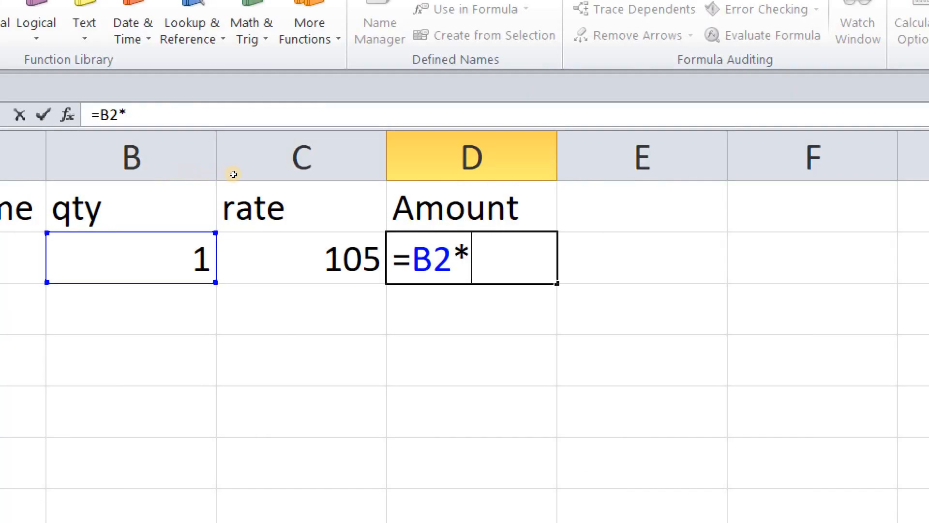
key(Left)
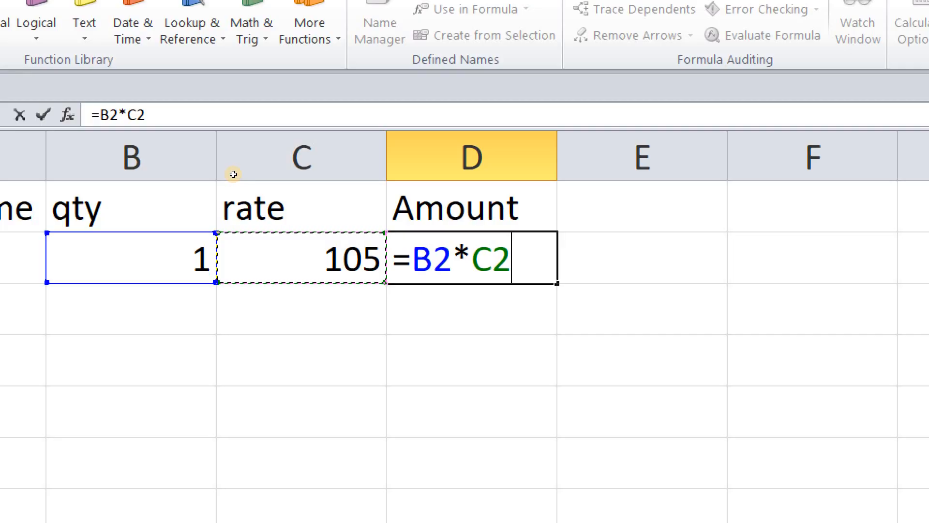
key(Return)
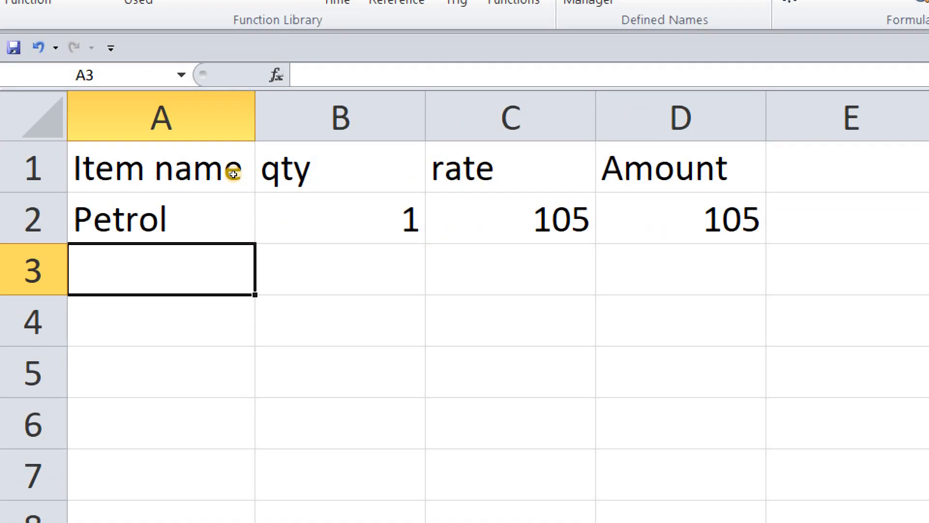
Change Petrol's quantity in B2 to 2.
key(Up)
key(Right)
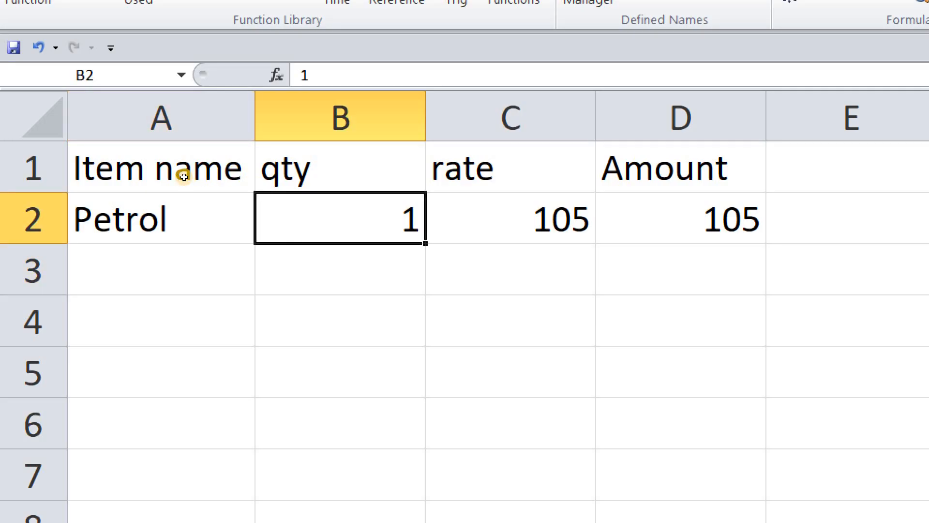
text(2)
key(Return)
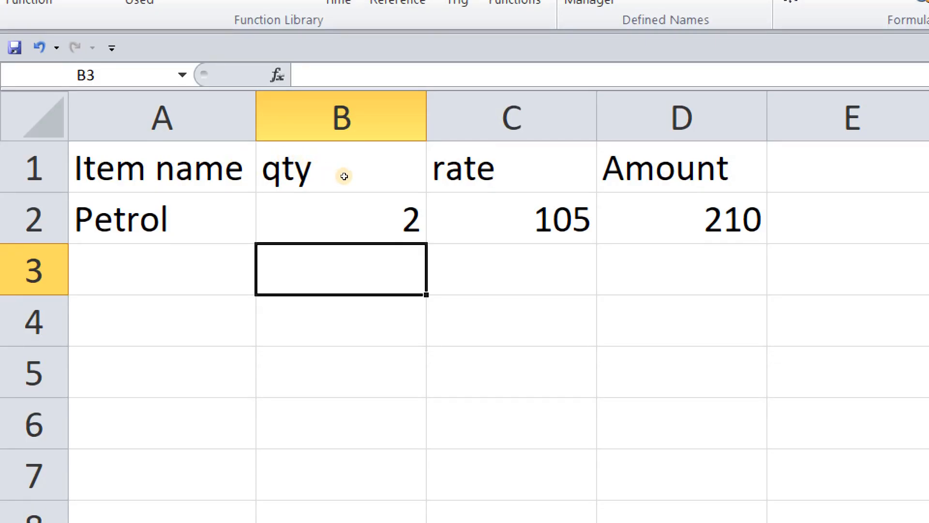
Open Goal Seek with Petrol's amount in D2 as the cell to set.
key(Up)
key(Right)
key(Right)
key(shift+F10)
key(Escape)
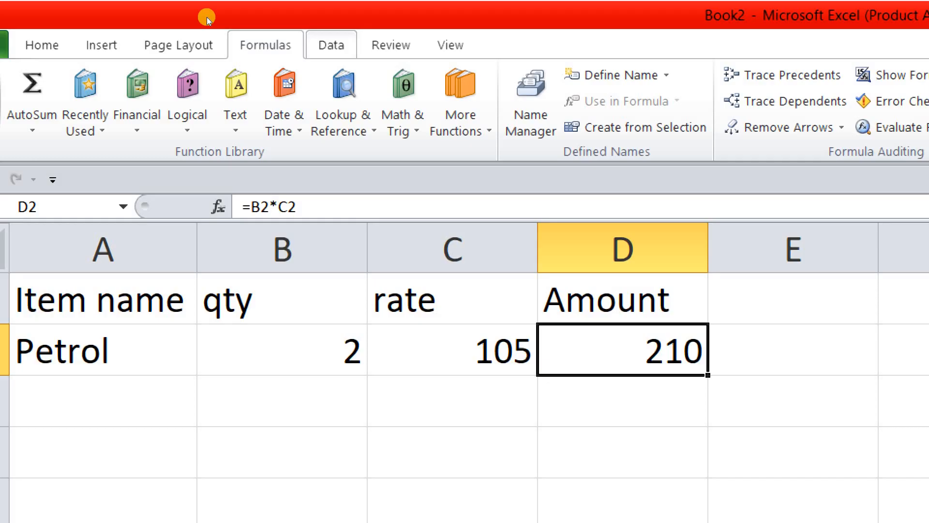
click(331, 45)
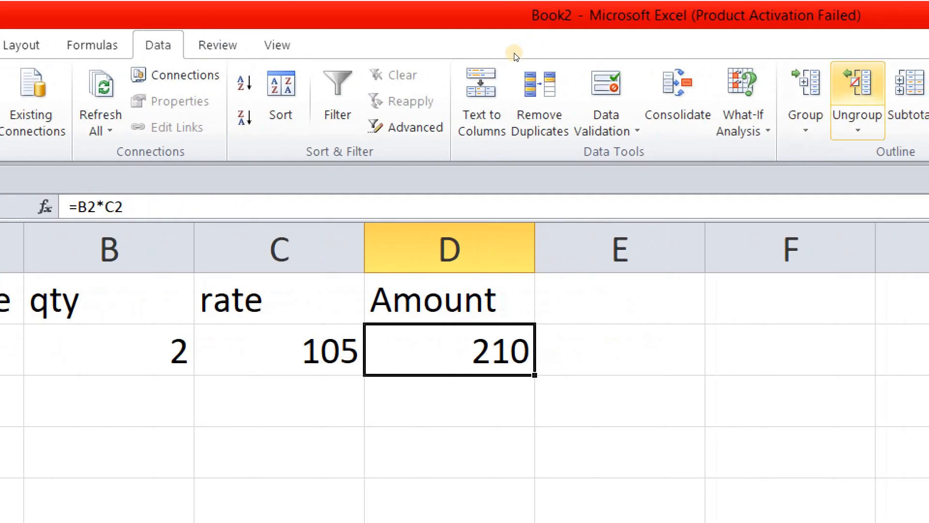
click(743, 104)
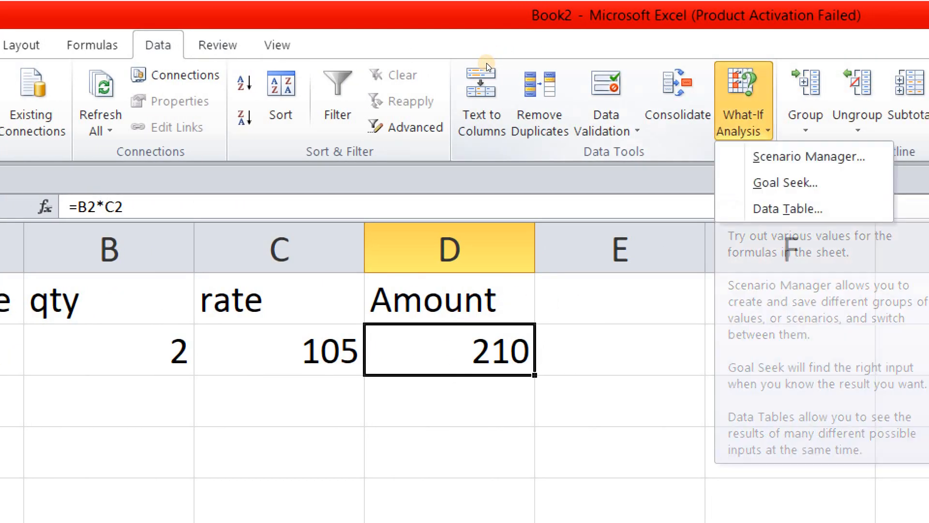
key(Return)
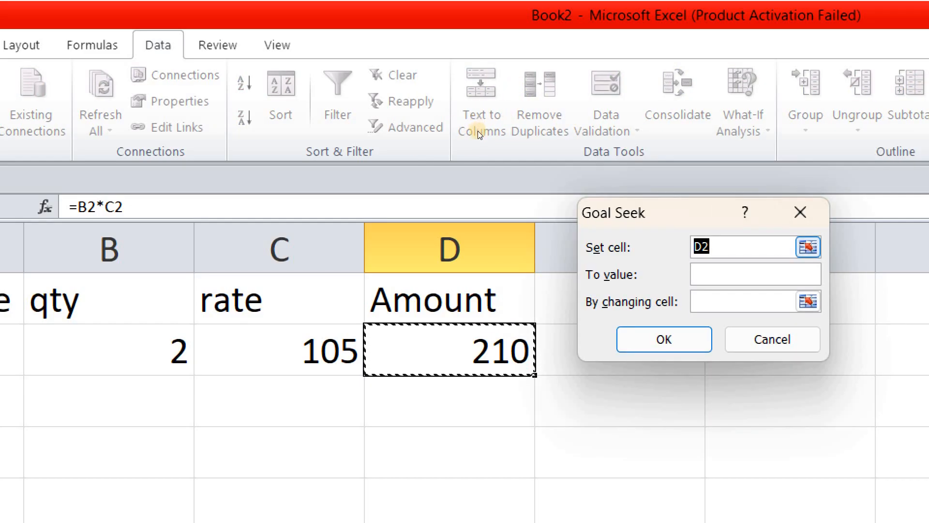
Run Goal Seek to bring D2 to 700 by changing the quantity in B2, and accept the solution.
key(Tab)
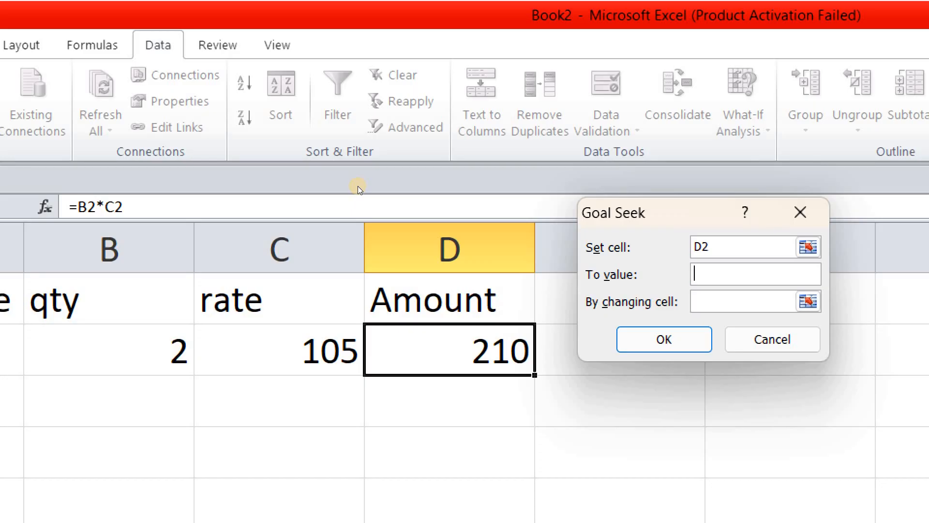
text(700)
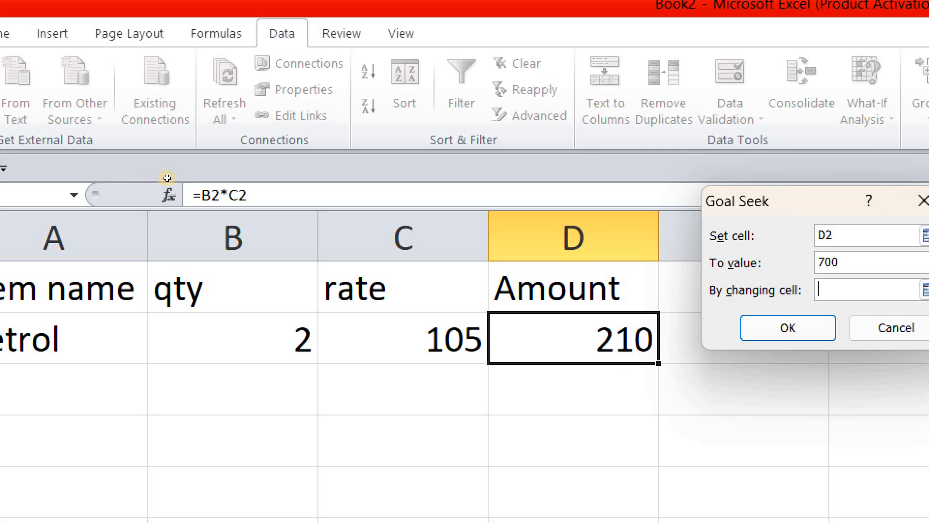
text($B$2)
key(Return)
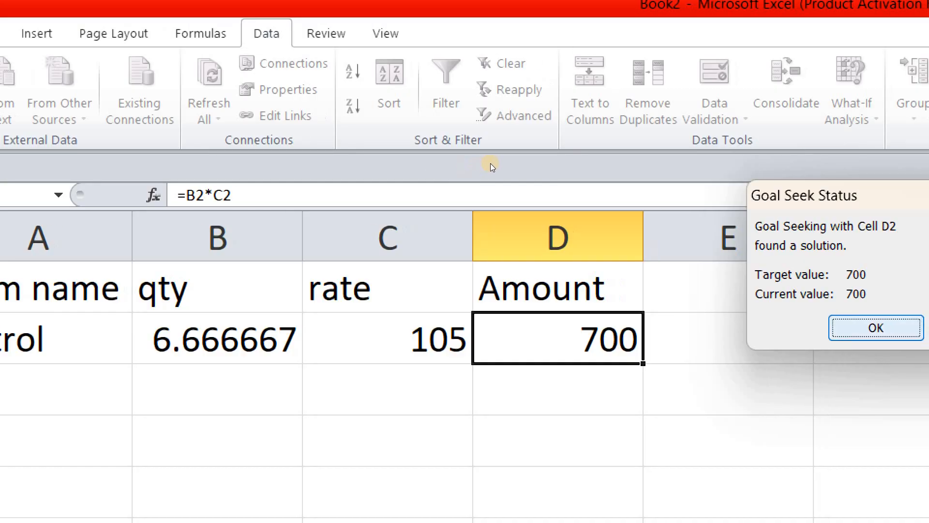
key(Return)
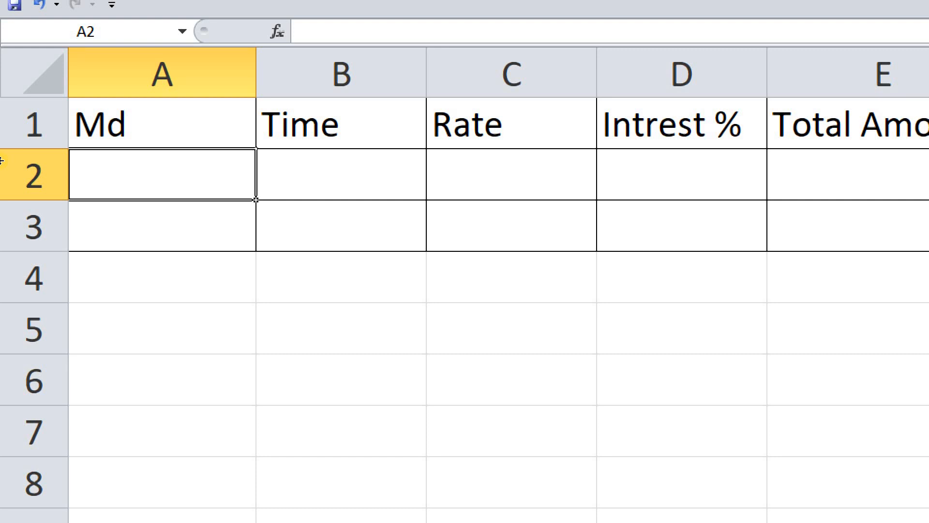
text(800)
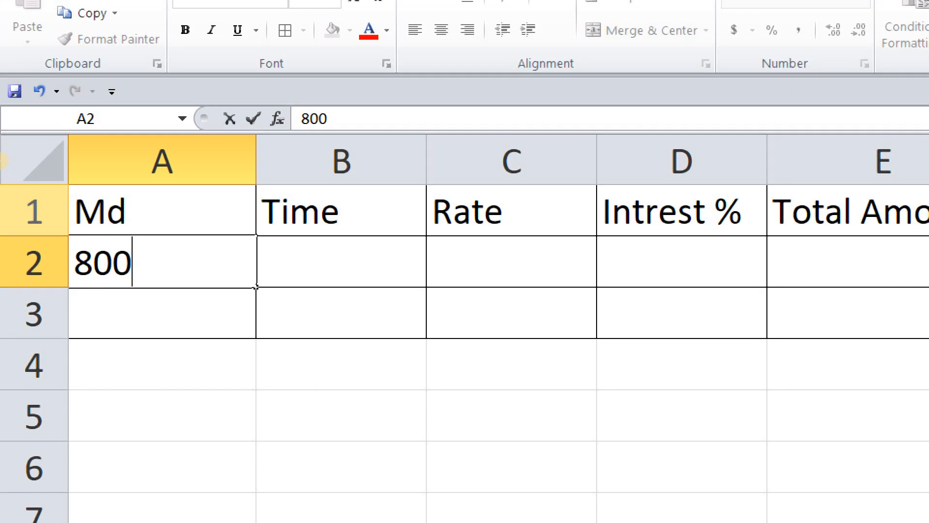
key(BackSpace)
key(BackSpace)
key(BackSpace)
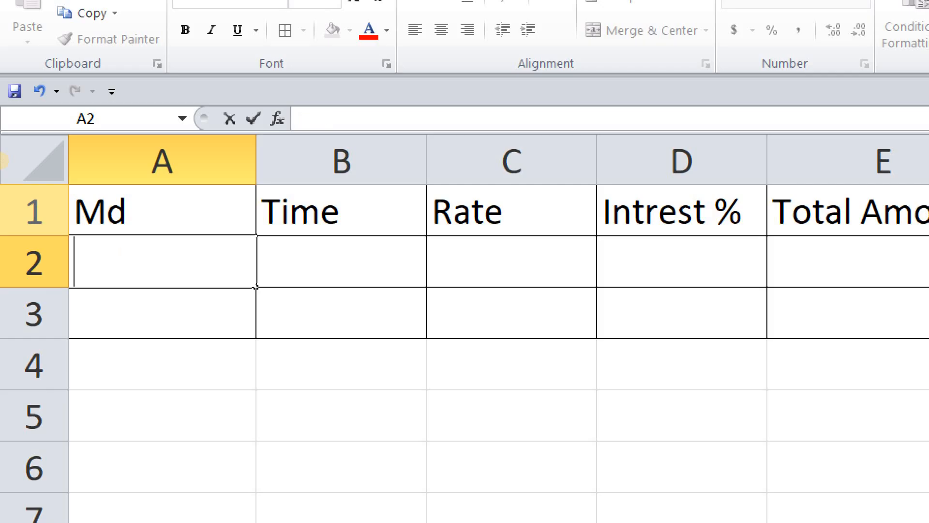
Fill row 2 of the interest table with an Md of 3000, a Time of 8 and a Rate of 10.
text(300)
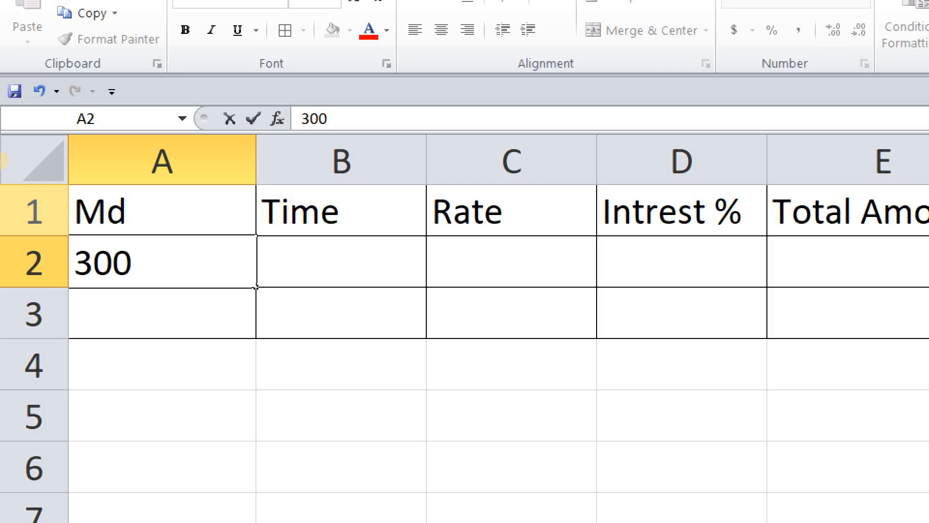
text(0)
key(Tab)
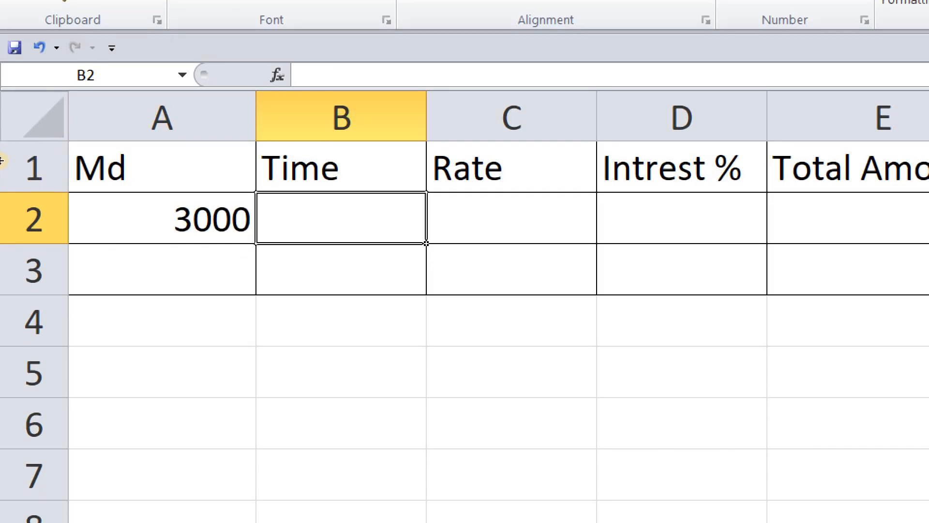
text(8)
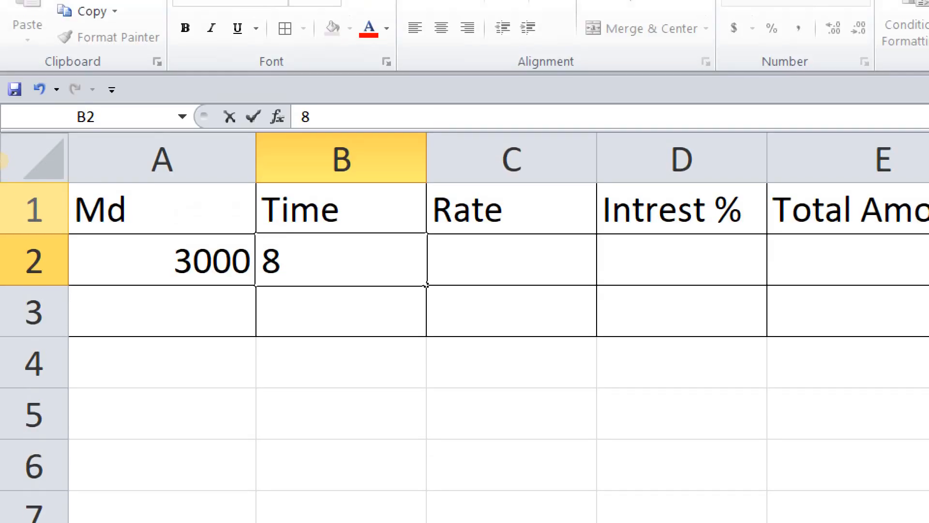
key(Tab)
text(10)
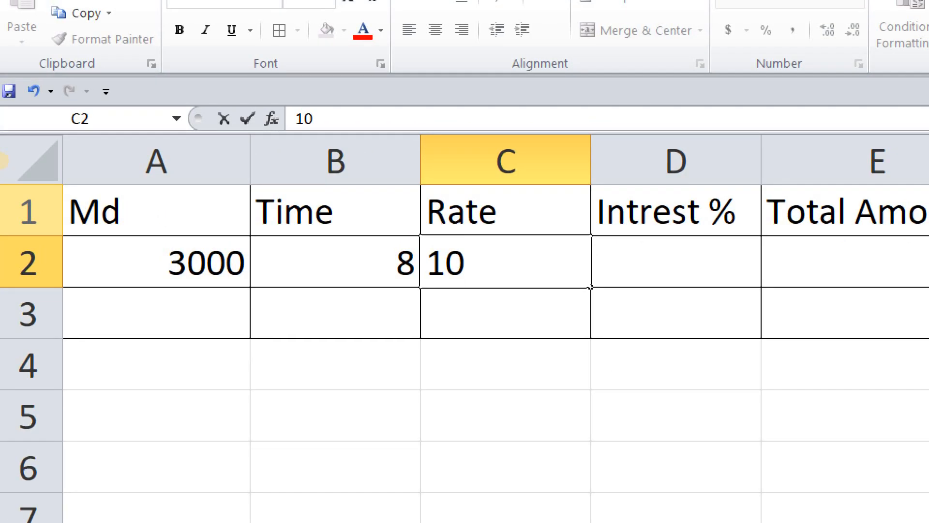
key(Tab)
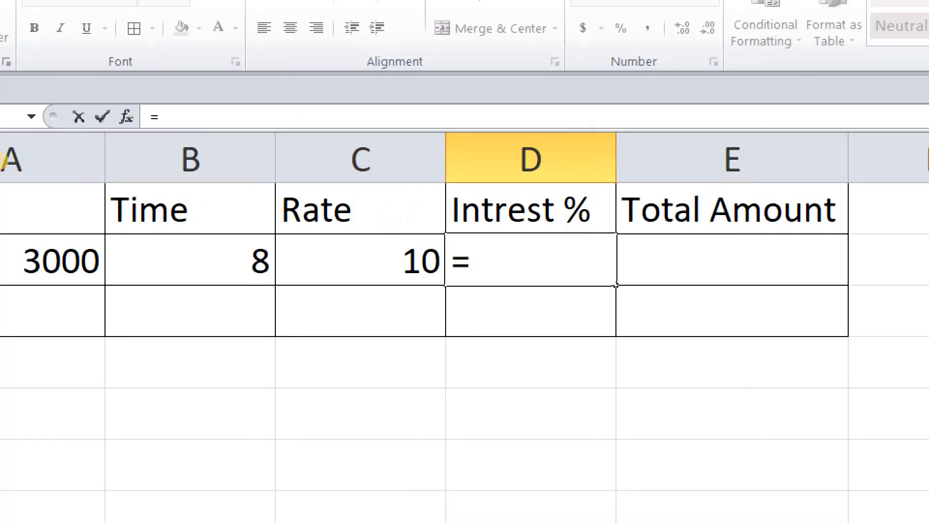
Calculate the interest in D2 with the formula =A2*B2*C2/100.
click(92, 168)
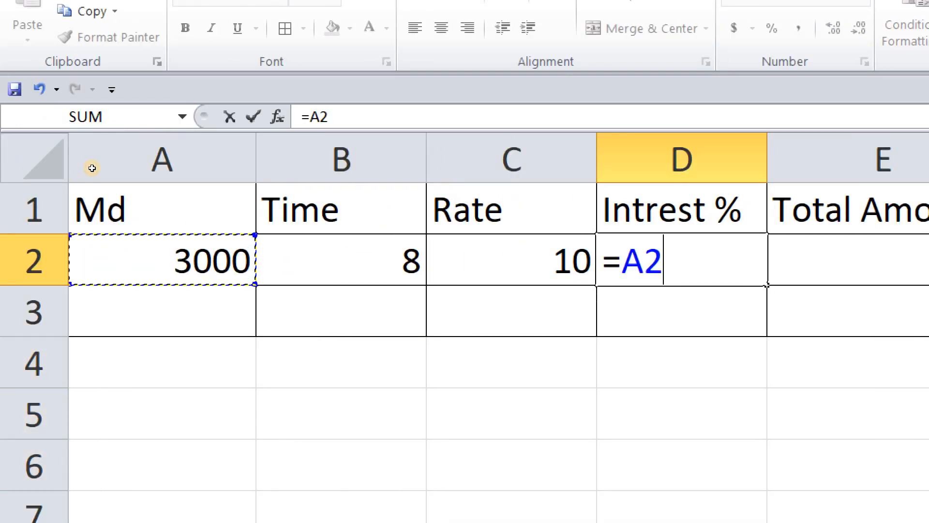
text(*)
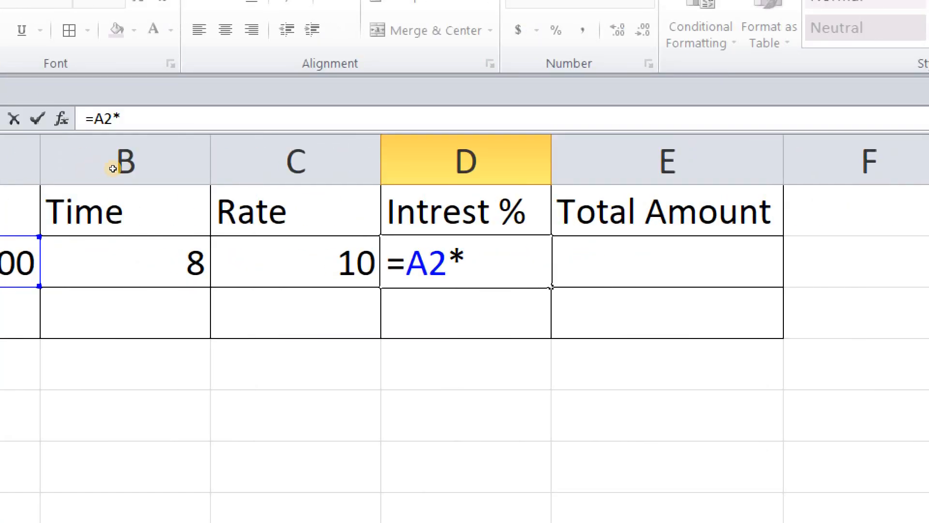
click(156, 171)
text(*)
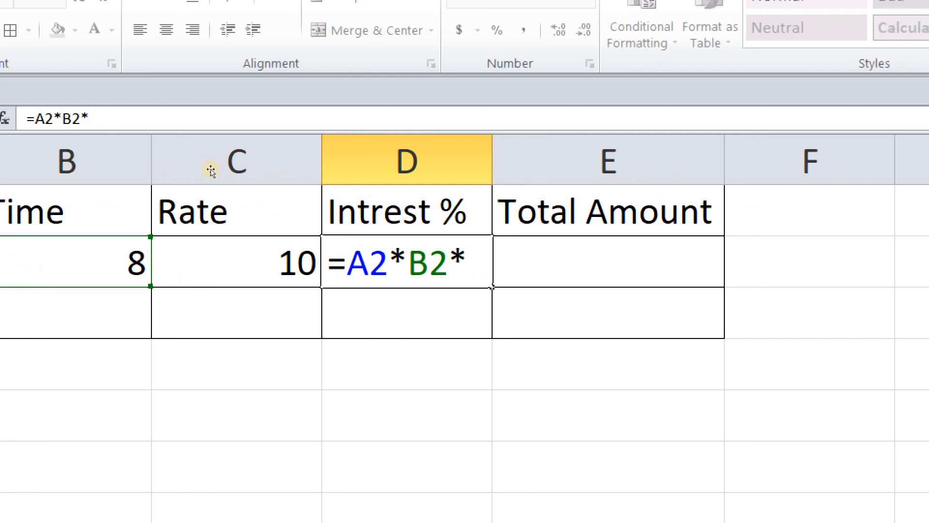
click(302, 174)
text(/100)
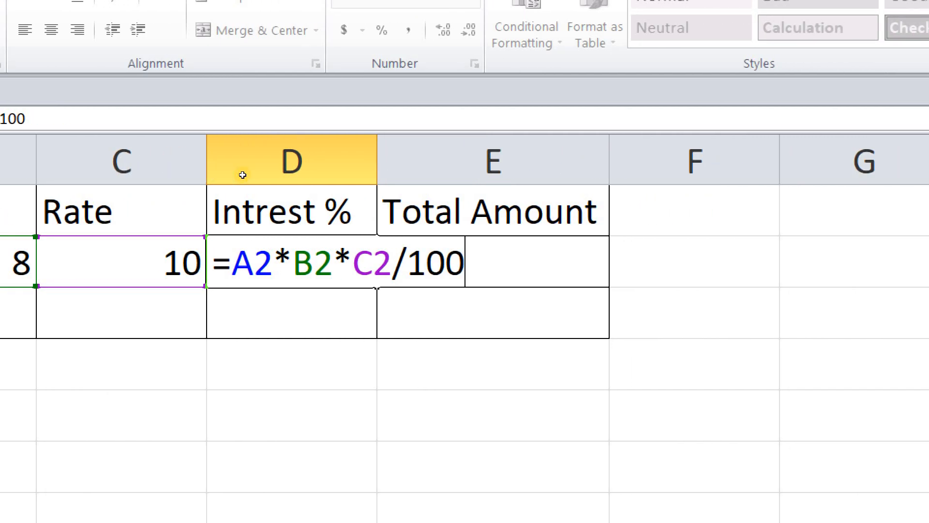
key(Return)
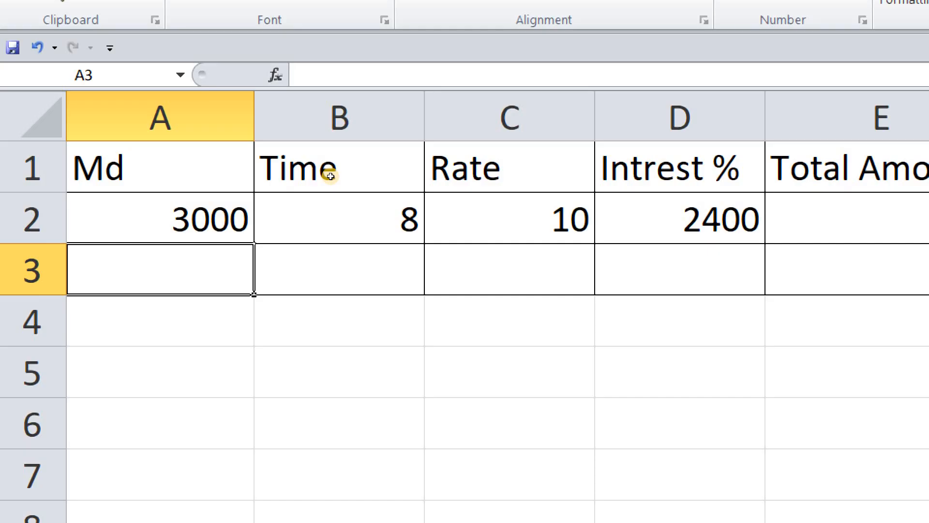
Calculate the Total Amount in E2 with the formula =A2+D2.
key(Up)
key(Right)
key(Right)
key(Right)
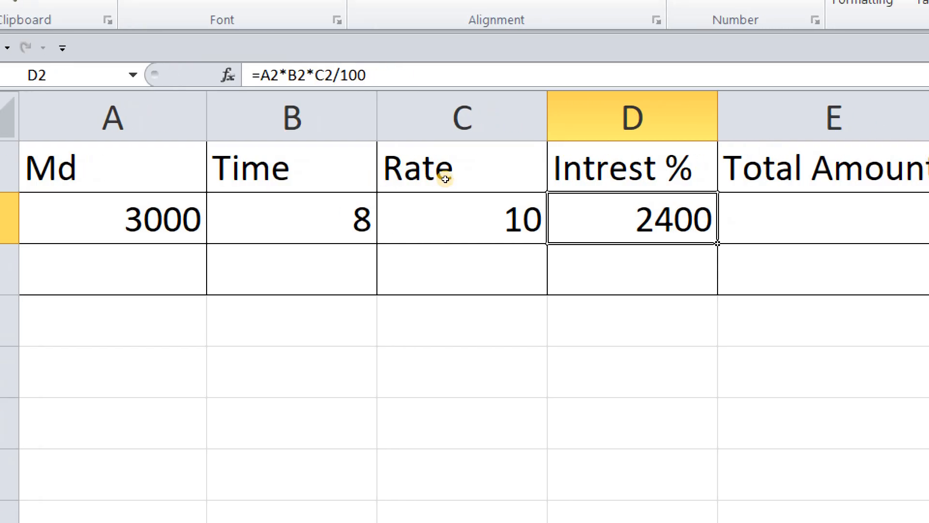
key(Right)
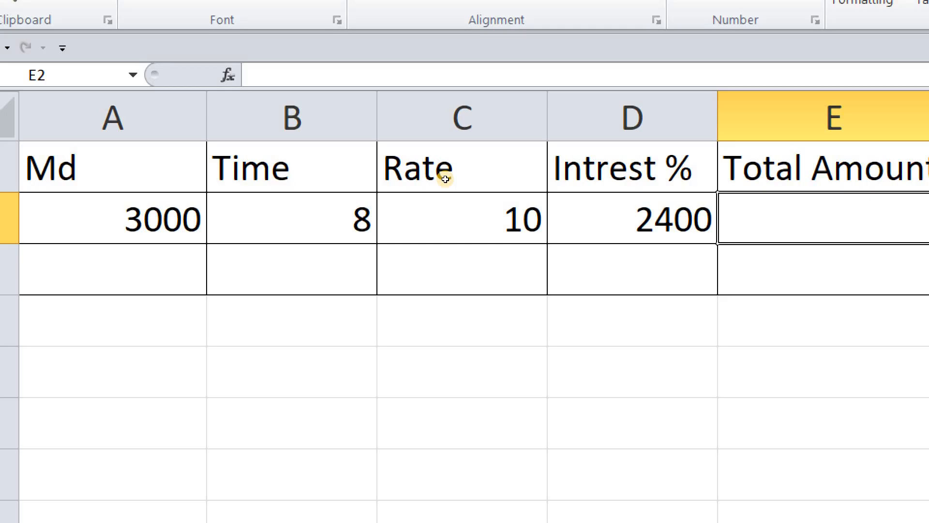
text(=)
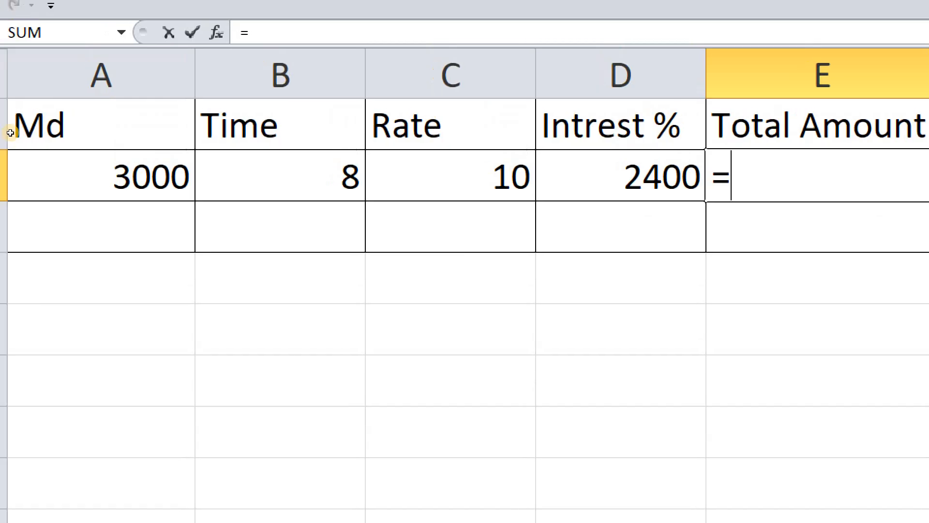
click(95, 175)
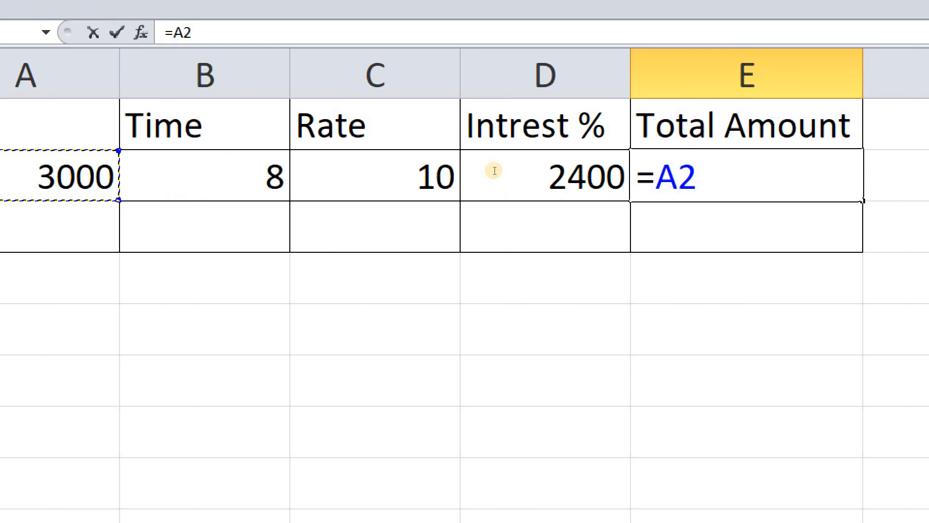
text(+)
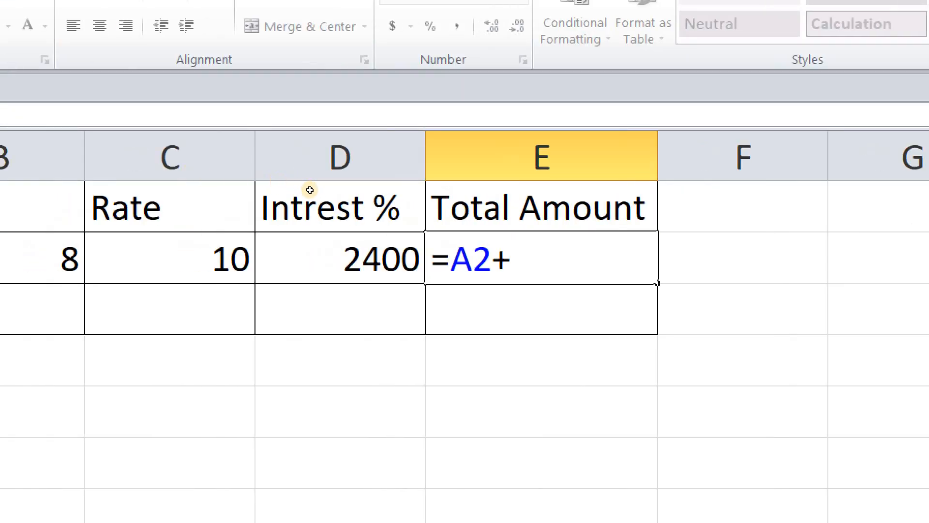
key(Left)
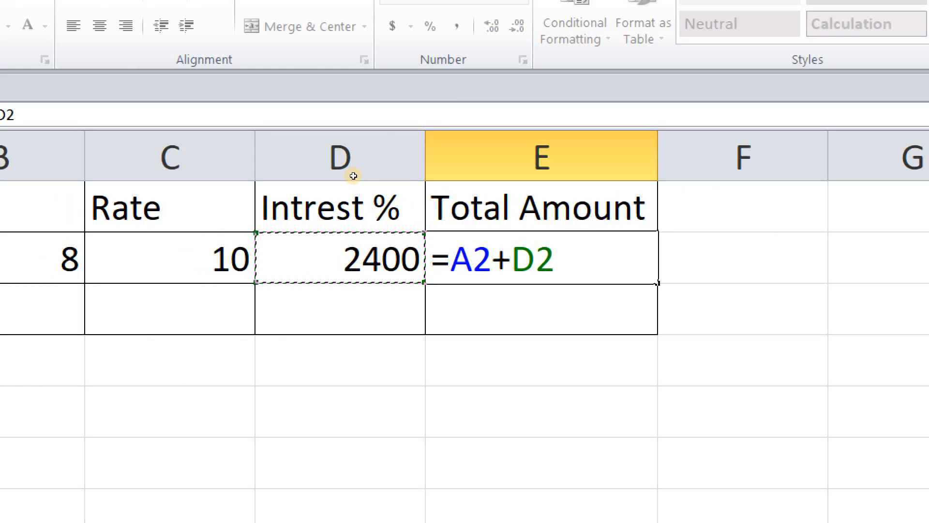
key(Return)
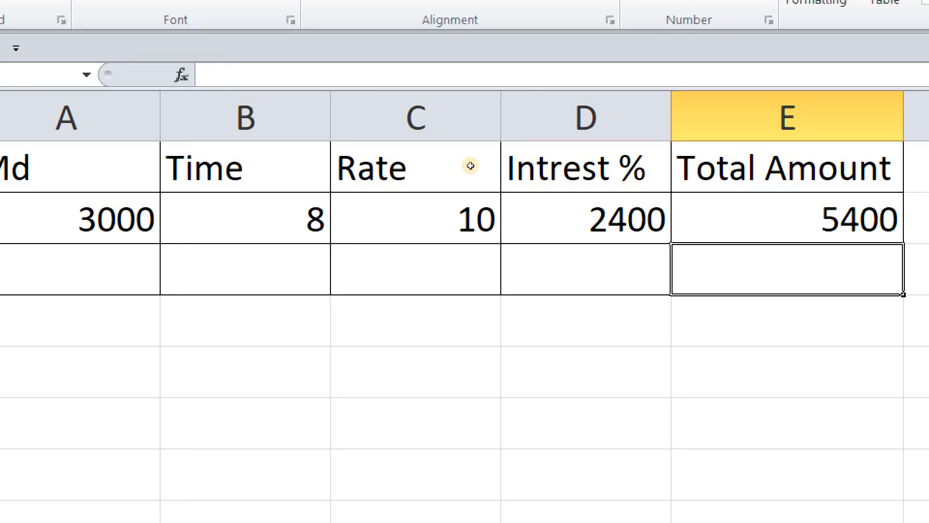
Run Goal Seek to bring the Total Amount in E2 to 20000 by changing the Time in B2, and accept the solution.
key(Up)
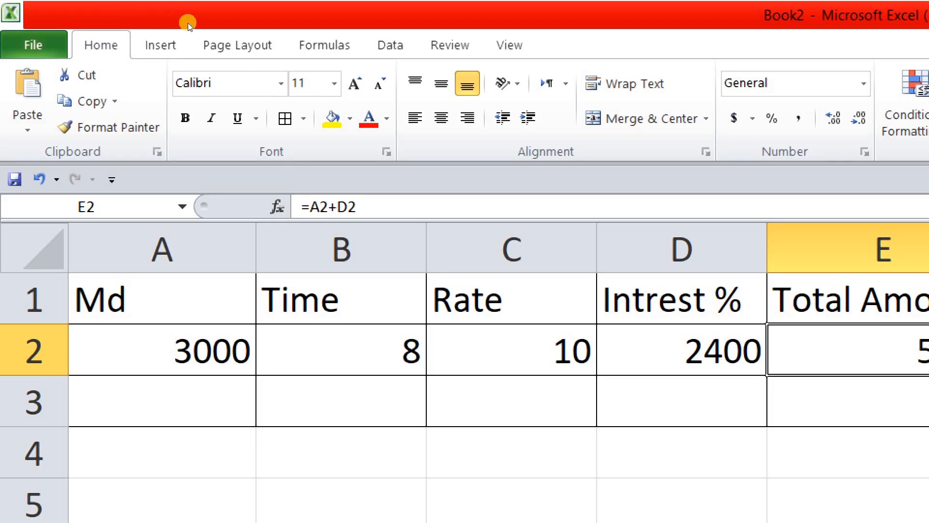
click(387, 46)
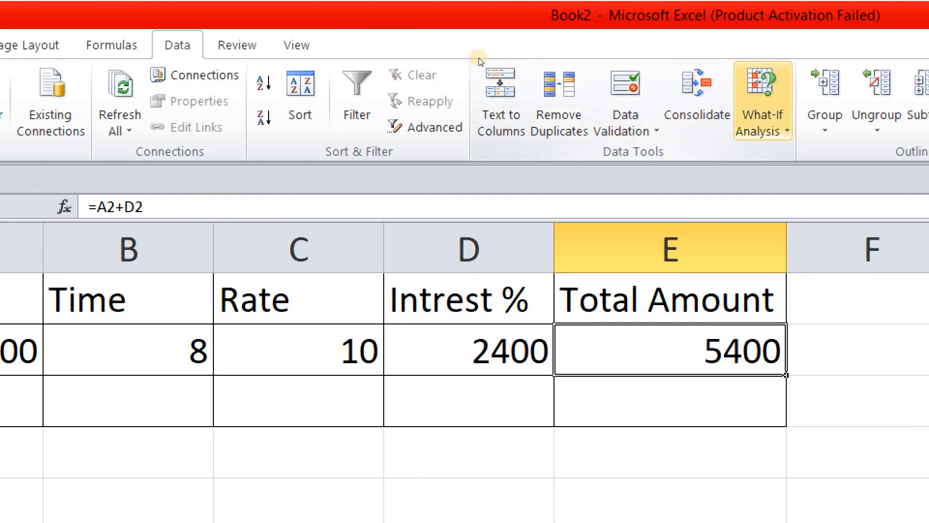
click(763, 102)
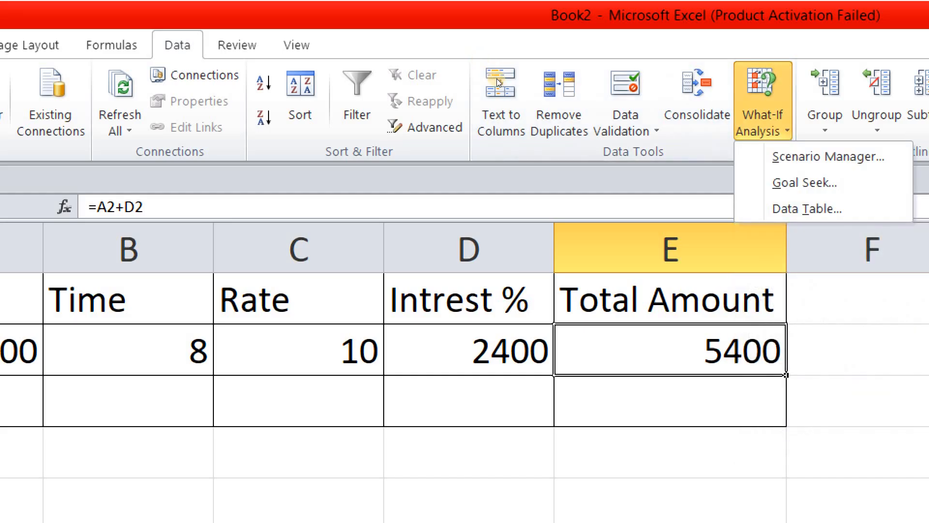
click(805, 183)
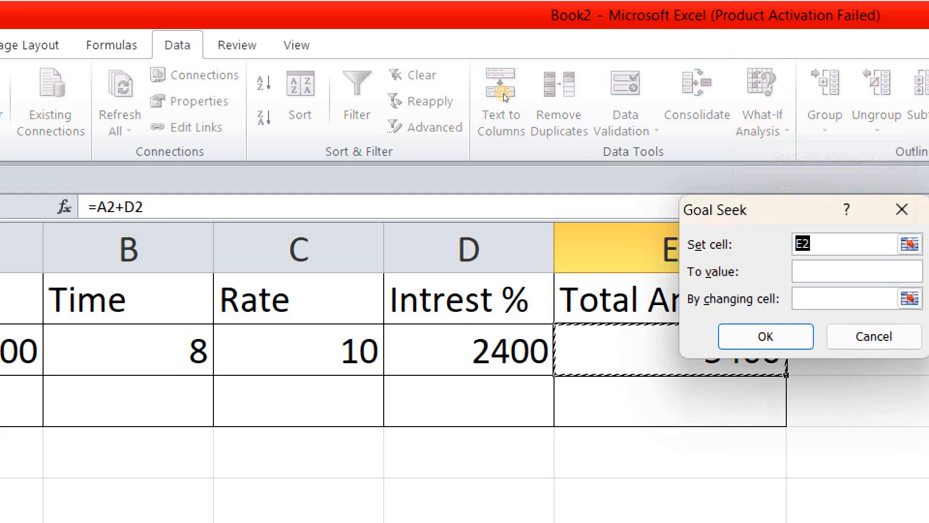
key(Tab)
text(2)
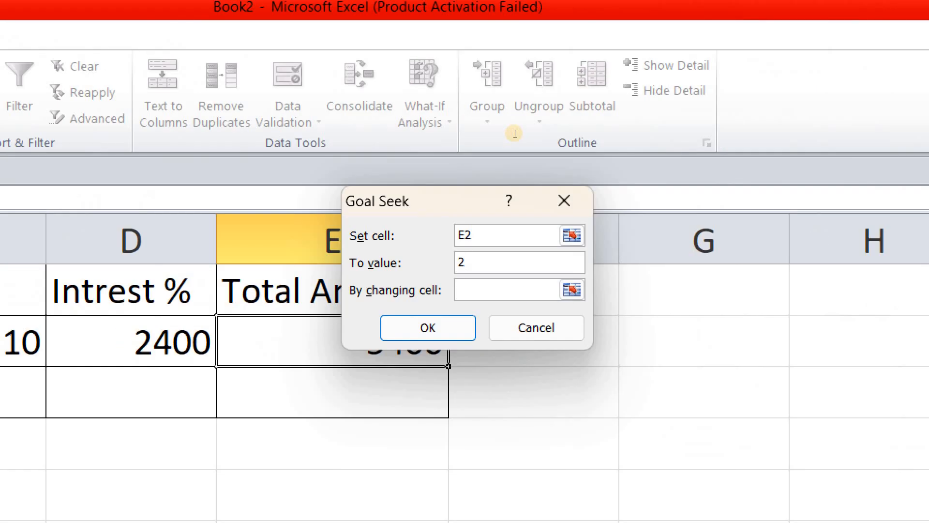
text(0000)
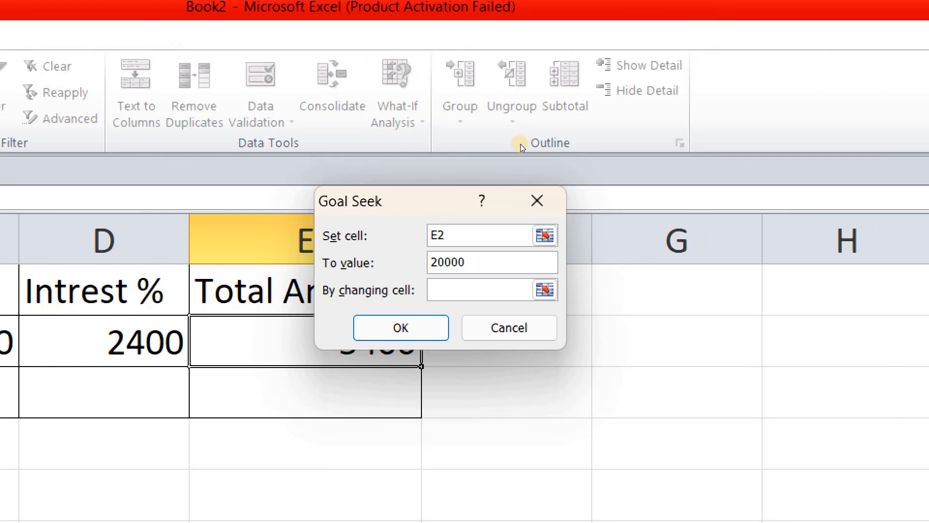
key(Tab)
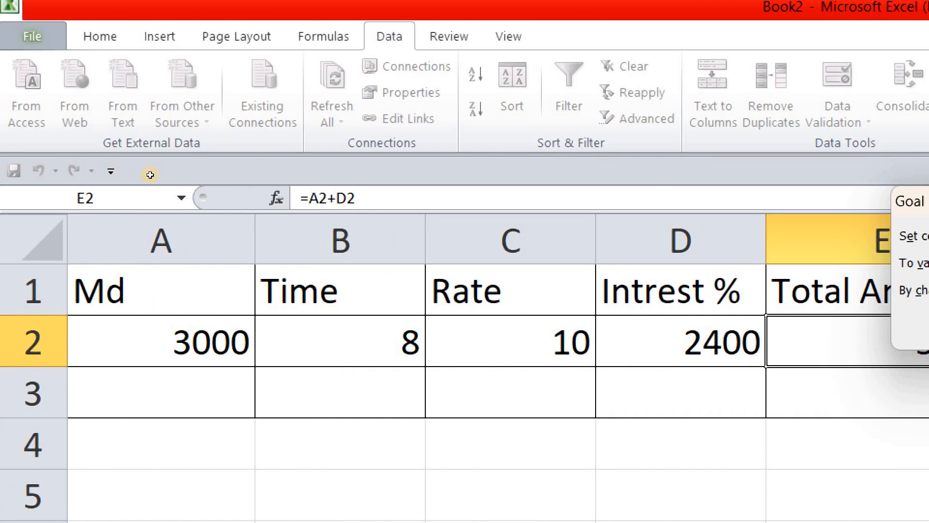
click(339, 342)
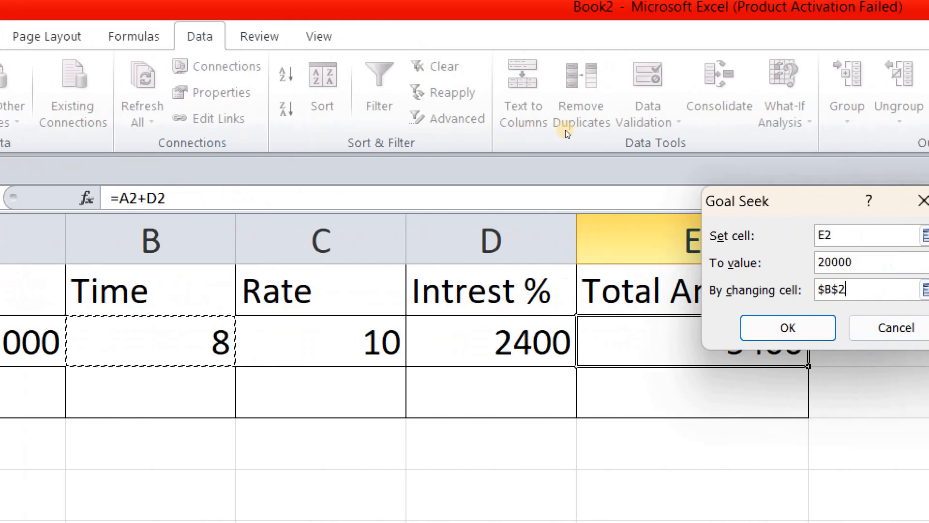
key(Return)
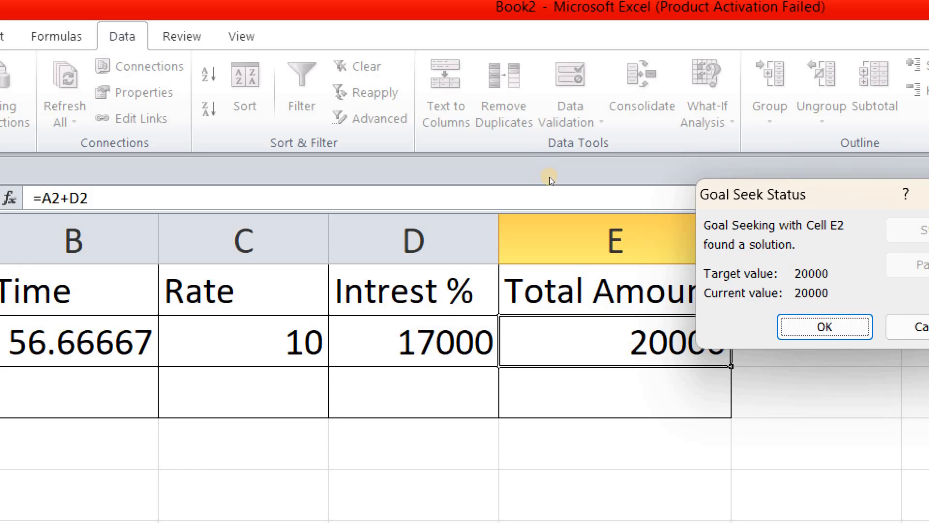
key(Return)
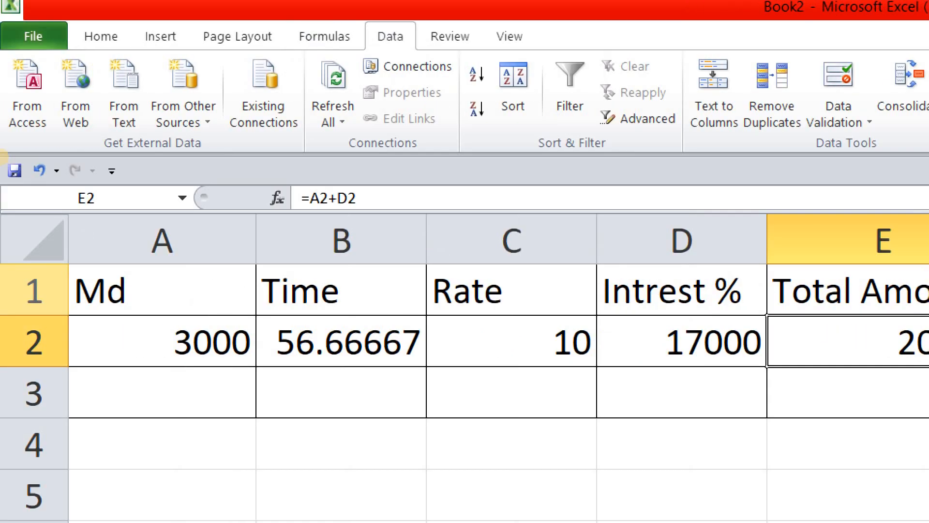
Enter the date 26-01-1947 in cell G6.
click(600, 305)
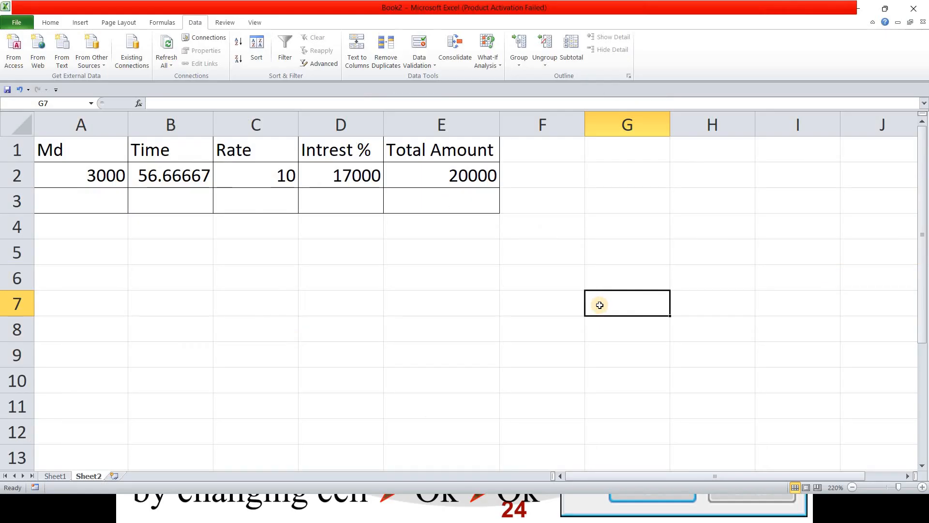
click(623, 282)
text(26)
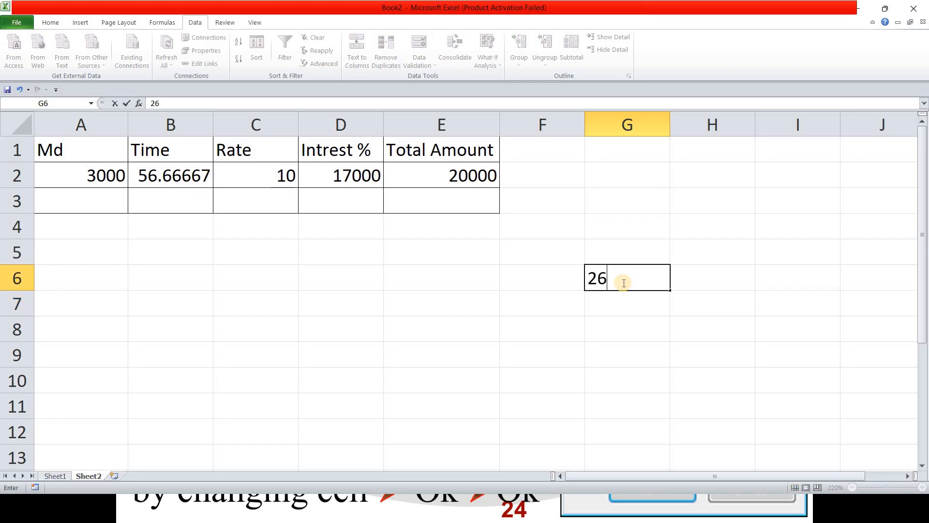
text(-01-19)
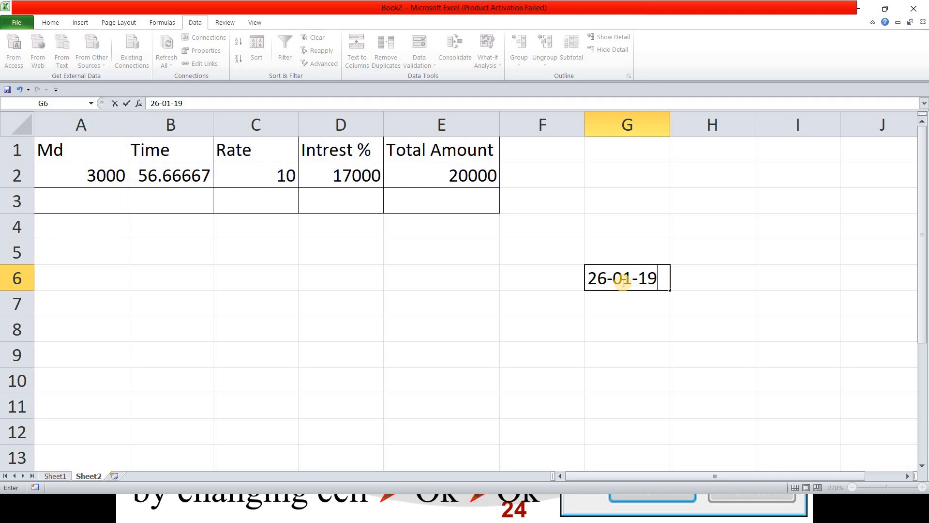
text(47)
key(Return)
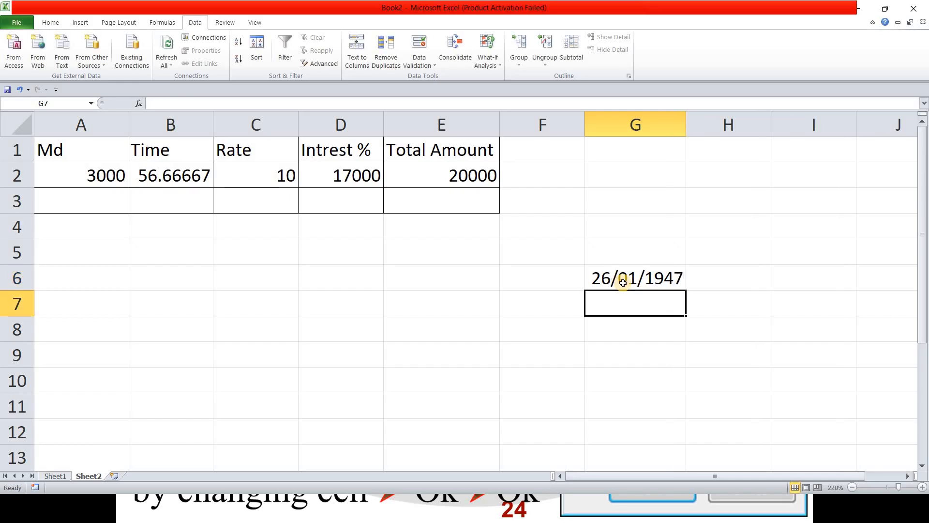
Apply the custom number format dddd to the date in G6 so it displays as a weekday name.
click(623, 283)
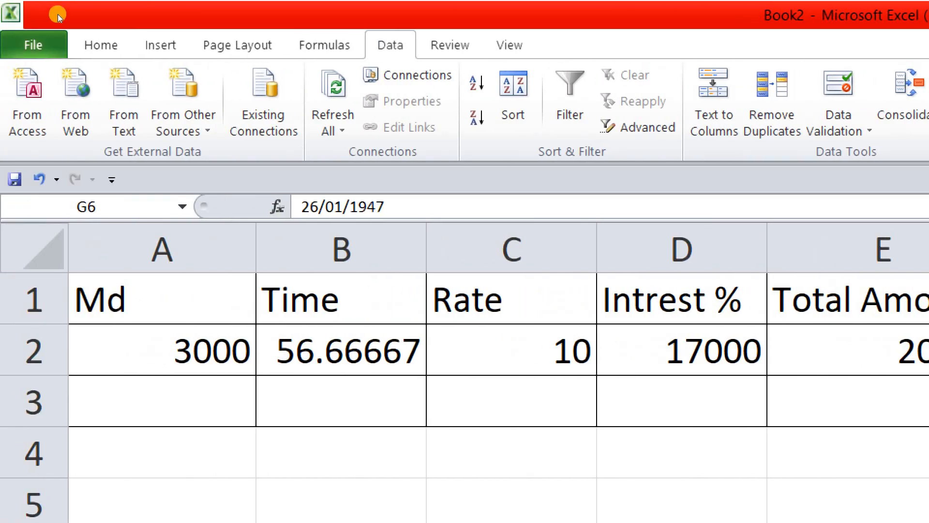
key(alt+h)
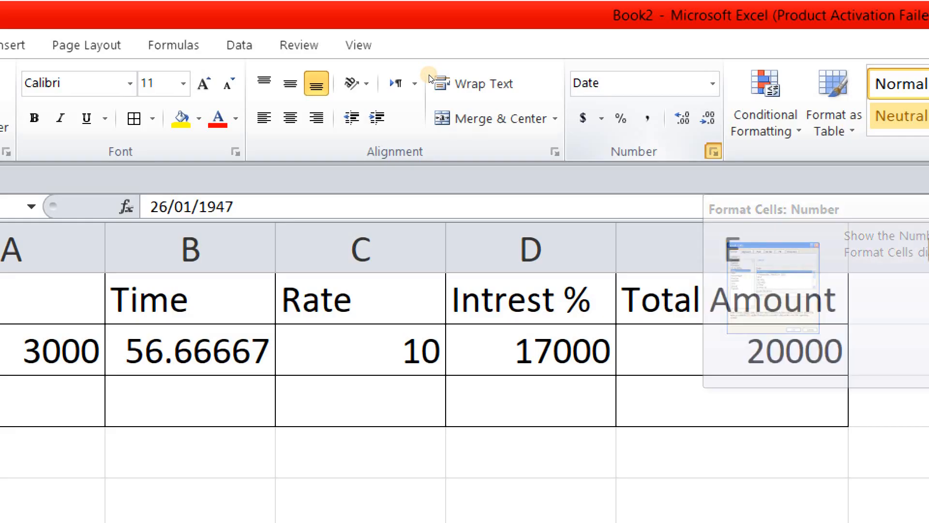
key(ctrl+1)
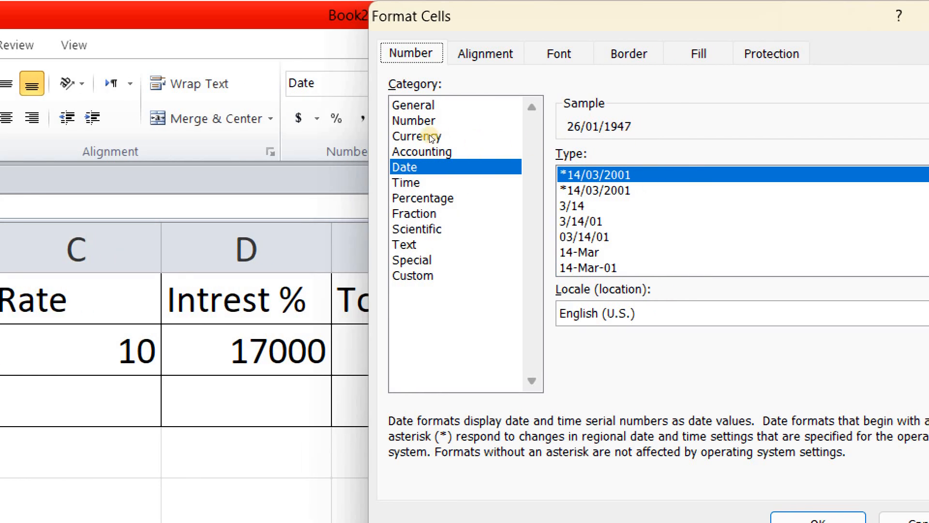
key(End)
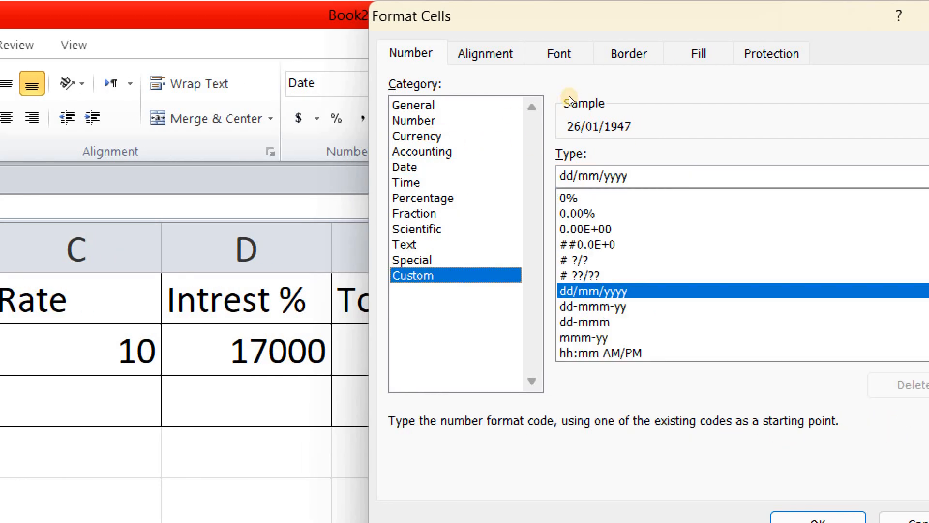
key(Tab)
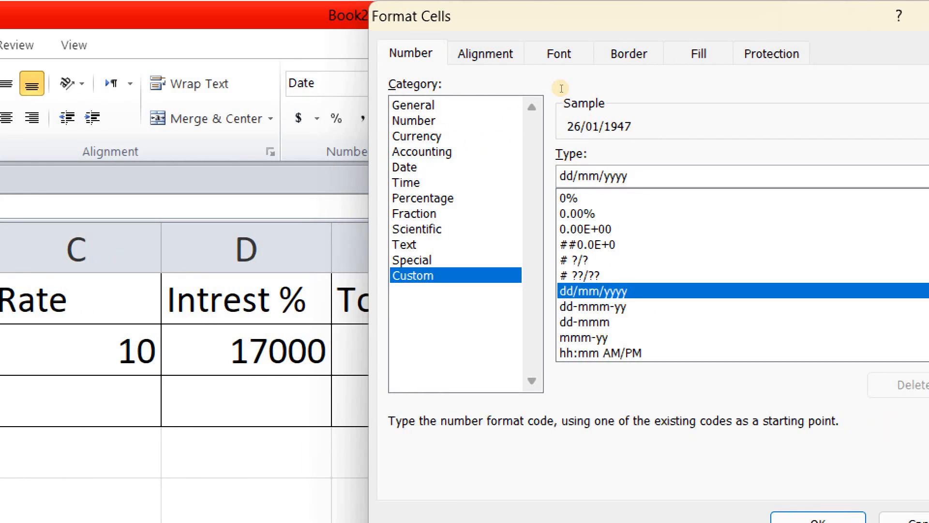
key(BackSpace)
key(BackSpace)
key(BackSpace)
key(BackSpace)
key(BackSpace)
key(BackSpace)
key(BackSpace)
key(BackSpace)
key(BackSpace)
key(BackSpace)
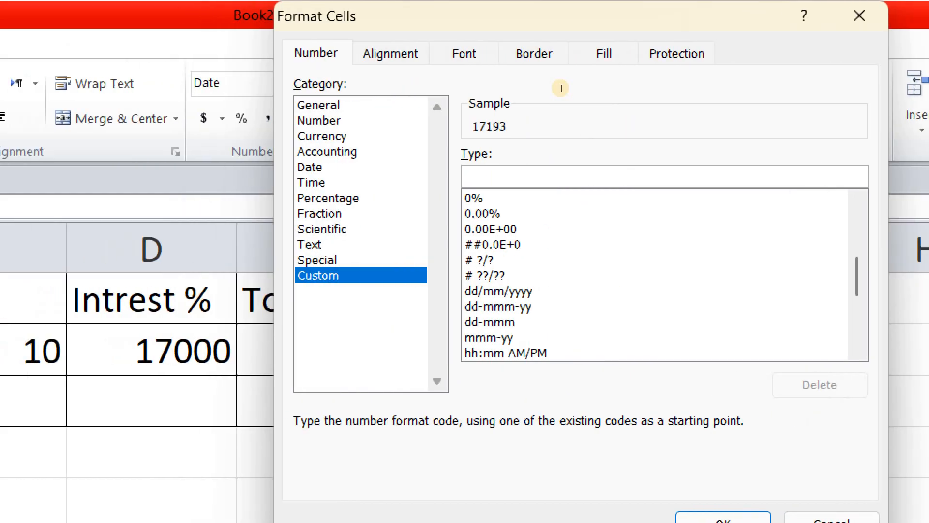
text(dddd)
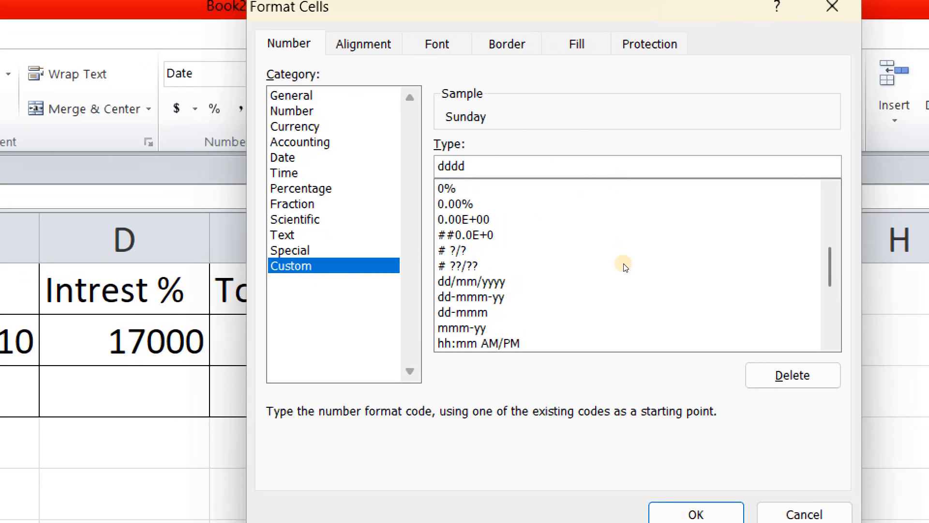
key(Return)
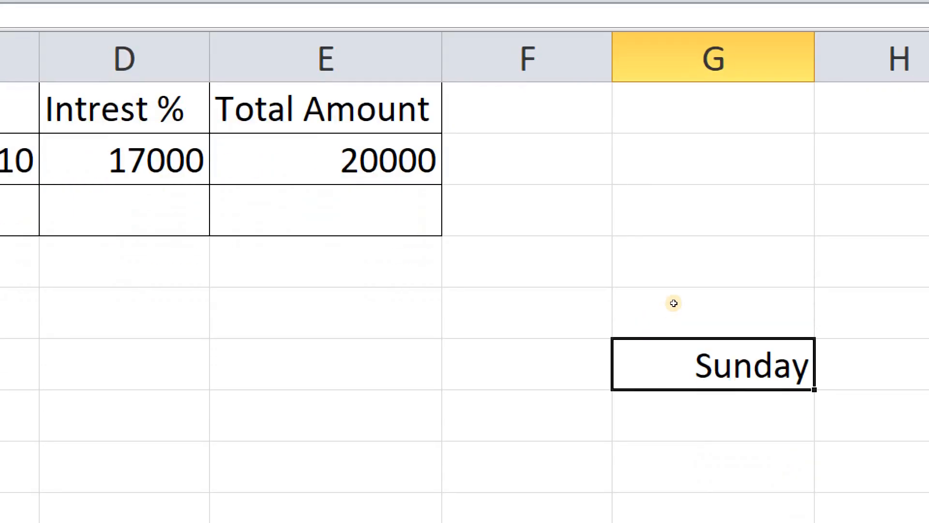
key(Return)
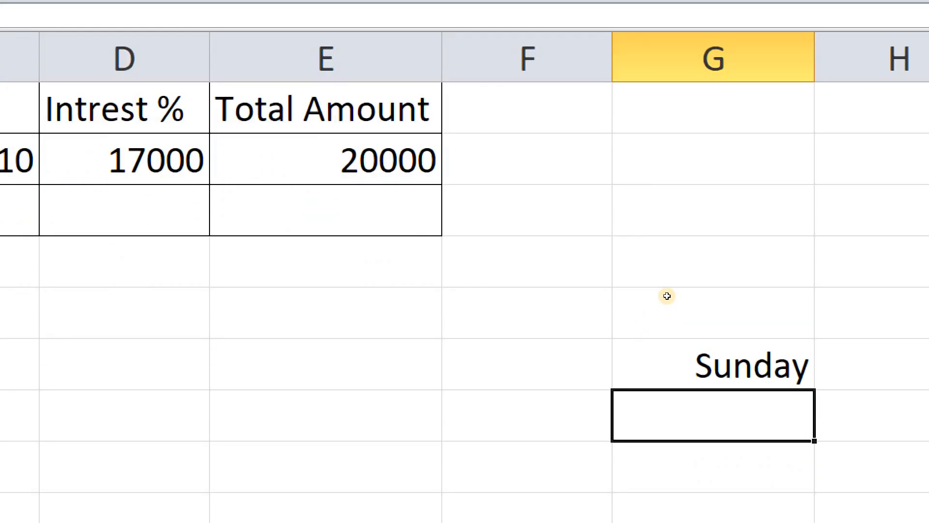